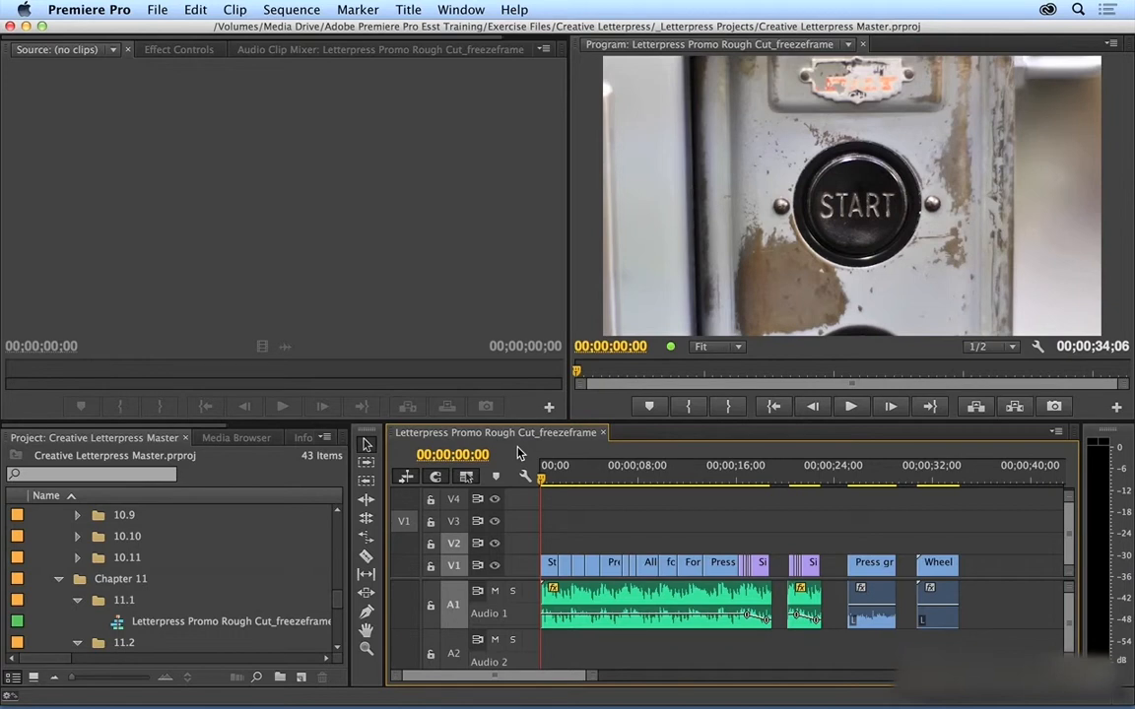
Play back the rapid run of Signage clips starting at about 00;00;16;00 to review their motion.
{"action": "left_click", "coordinate": [734, 481]}
{"action": "key", "text": "space"}
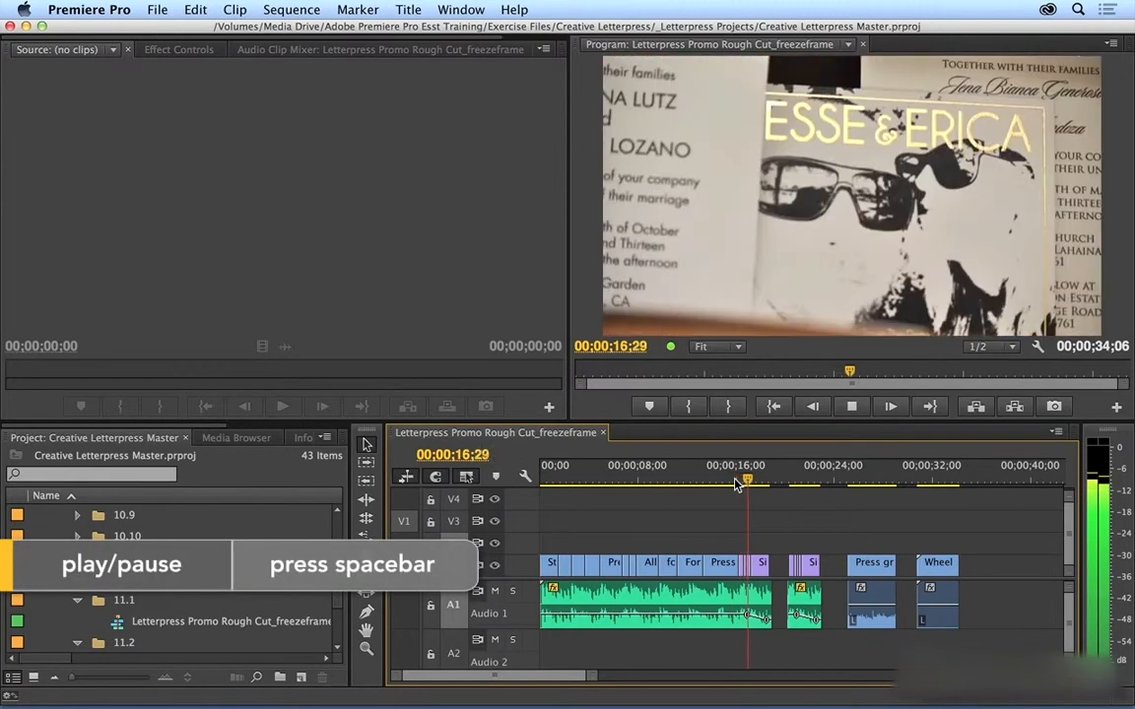
{"action": "key", "text": "space"}
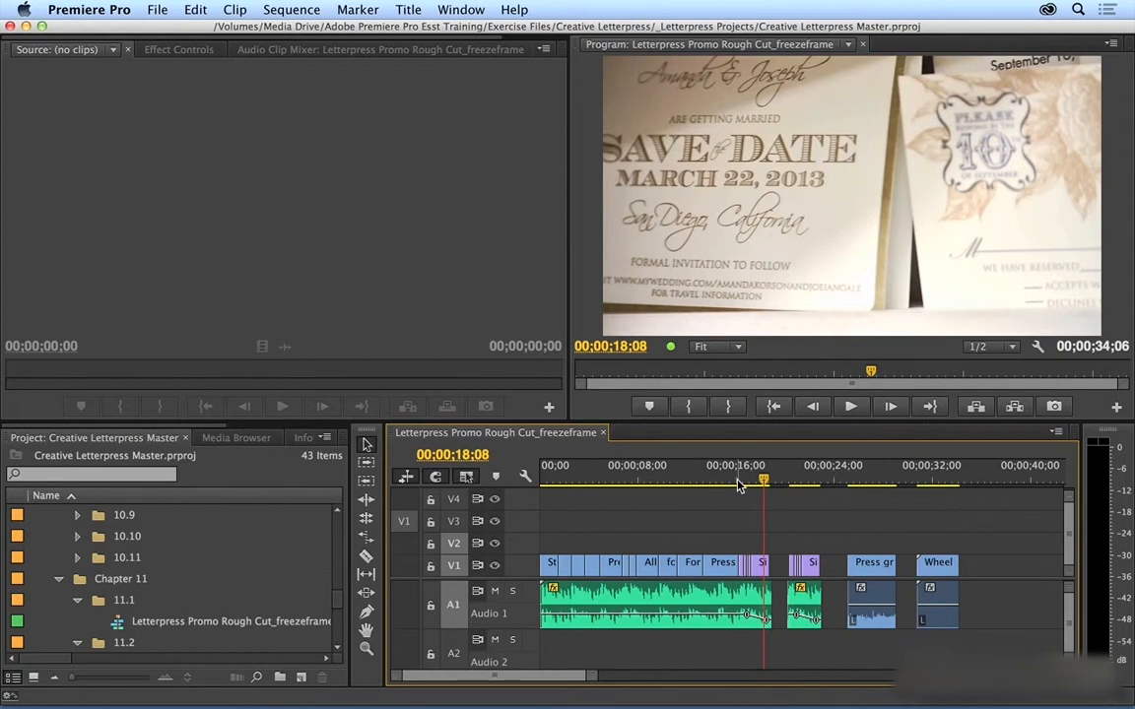
{"action": "left_click", "coordinate": [739, 481]}
{"action": "key", "text": "space"}
{"action": "key", "text": "space"}
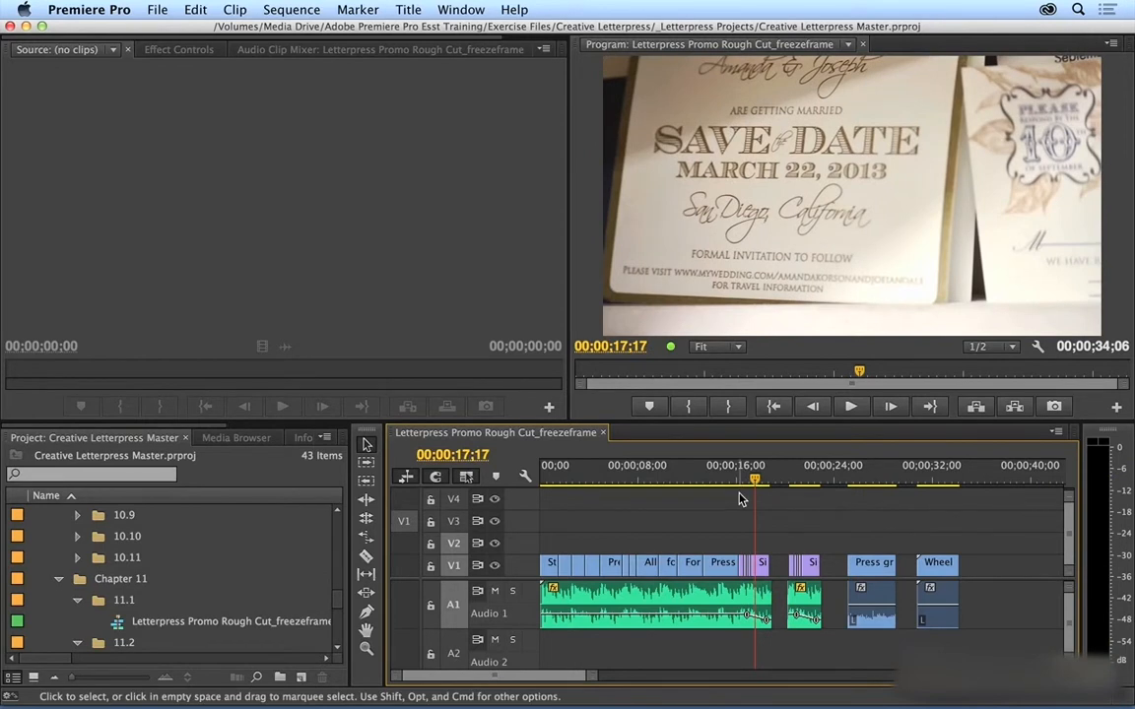
Freeze the first Signage clip after the green ink shot through Frame Hold Options, holding on Time at frame 00;00;00;06.
{"action": "key", "text": "equal"}
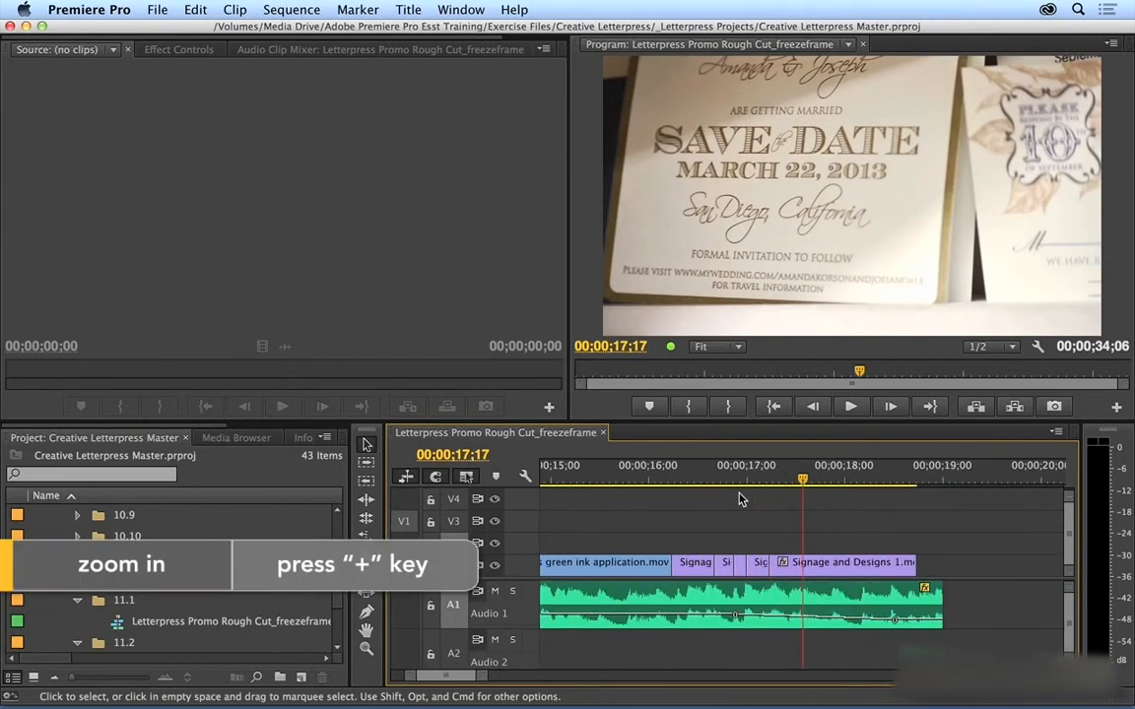
{"action": "left_click", "coordinate": [691, 480]}
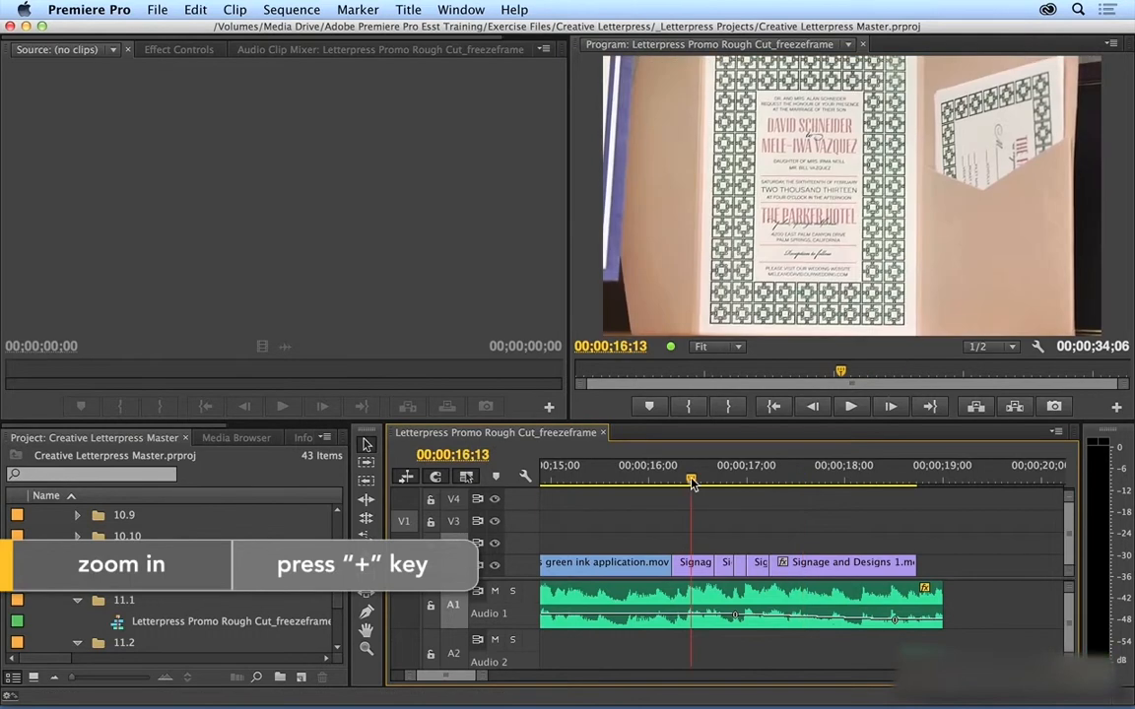
{"action": "left_click", "coordinate": [233, 9]}
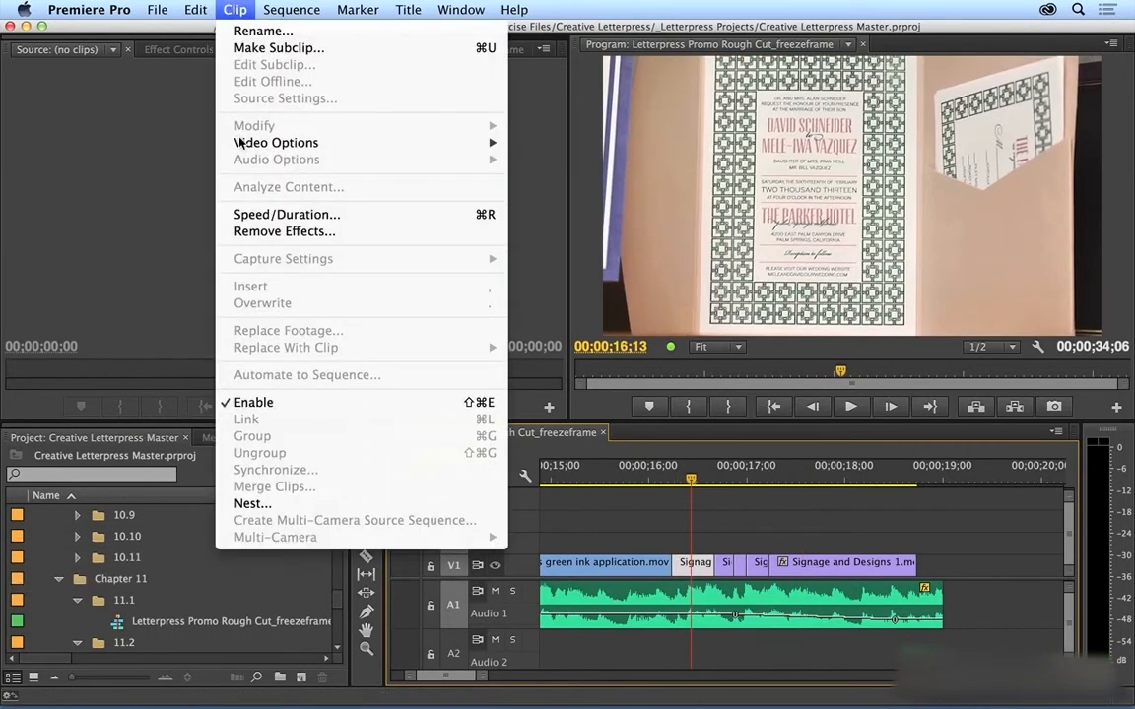
{"action": "mouse_move", "coordinate": [221, 138]}
{"action": "left_click", "coordinate": [235, 9]}
{"action": "right_click", "coordinate": [698, 565]}
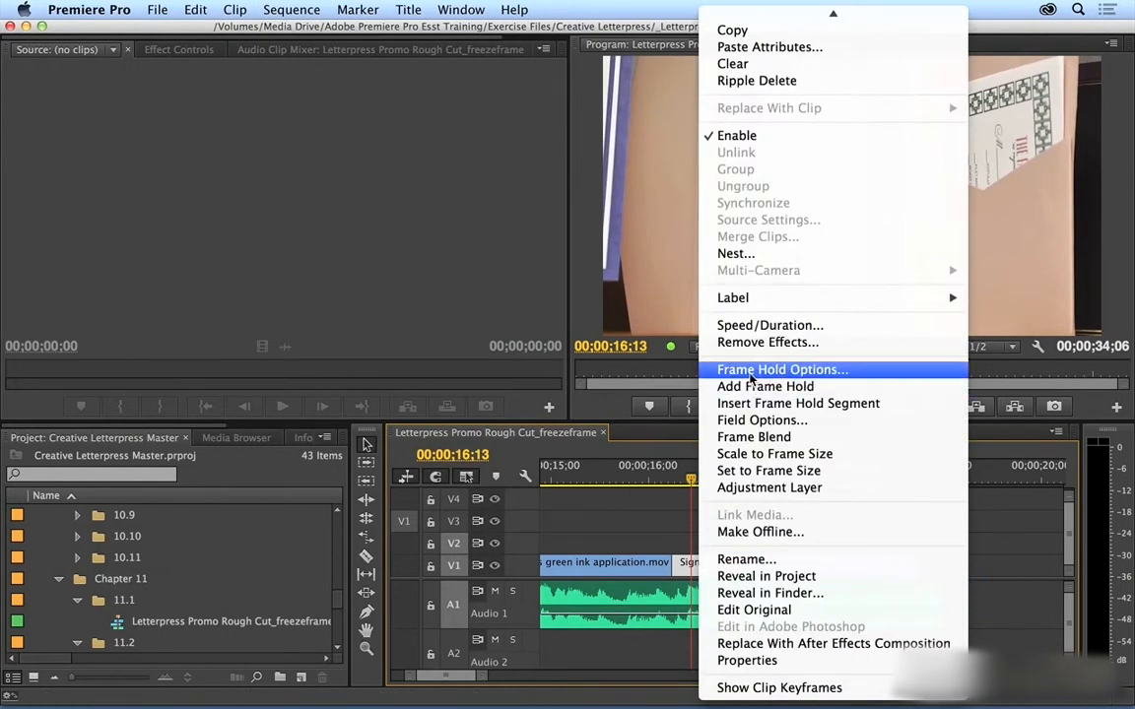
{"action": "left_click", "coordinate": [750, 372]}
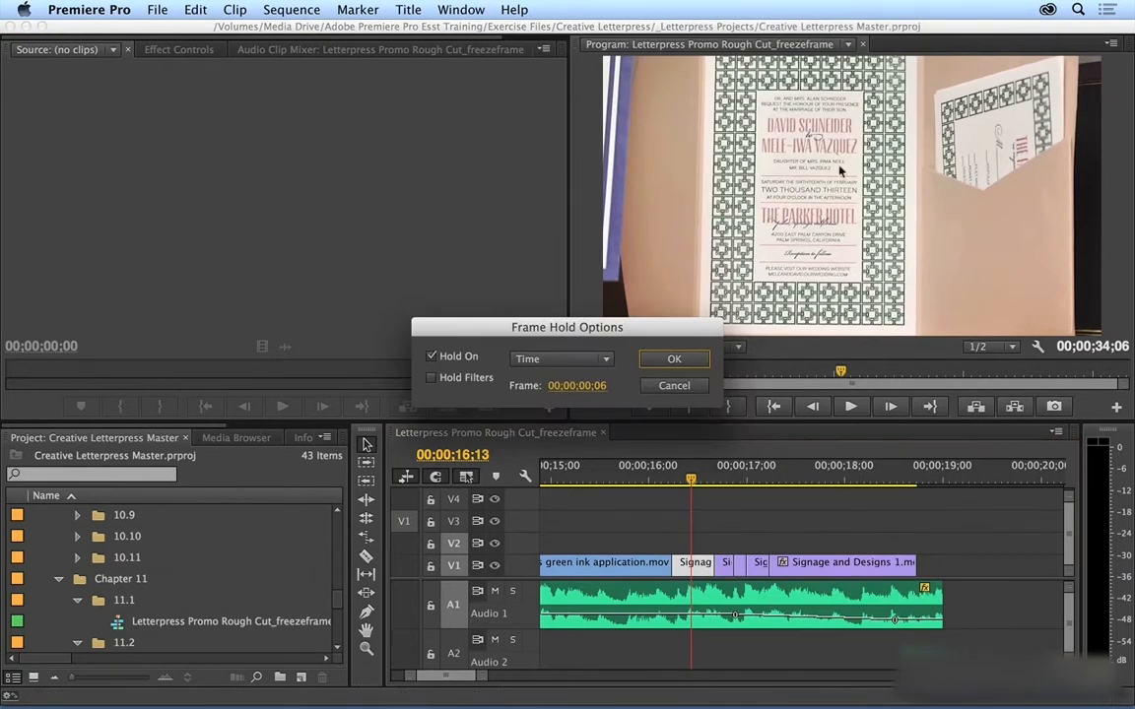
{"action": "left_click", "coordinate": [672, 360]}
{"action": "left_click_drag", "start_coordinate": [684, 479], "coordinate": [683, 479]}
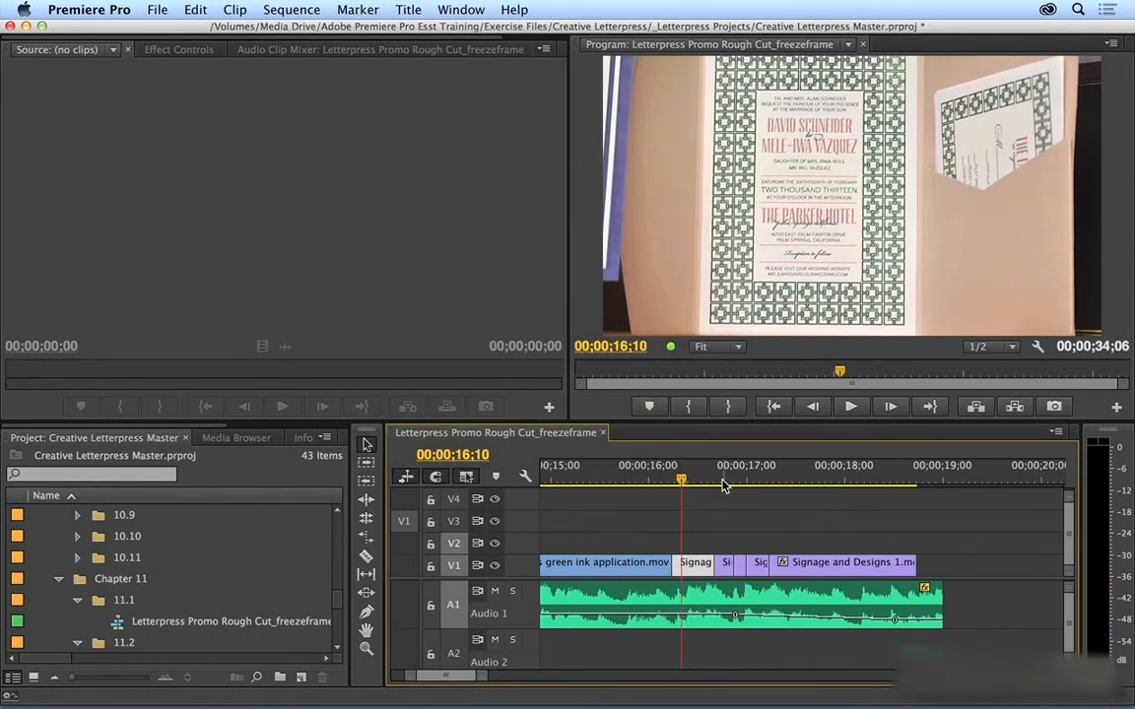
Freeze the second Signage clip with Frame Hold Options, with the playhead at 00;00;16;23.
{"action": "left_click", "coordinate": [724, 480]}
{"action": "right_click", "coordinate": [707, 561]}
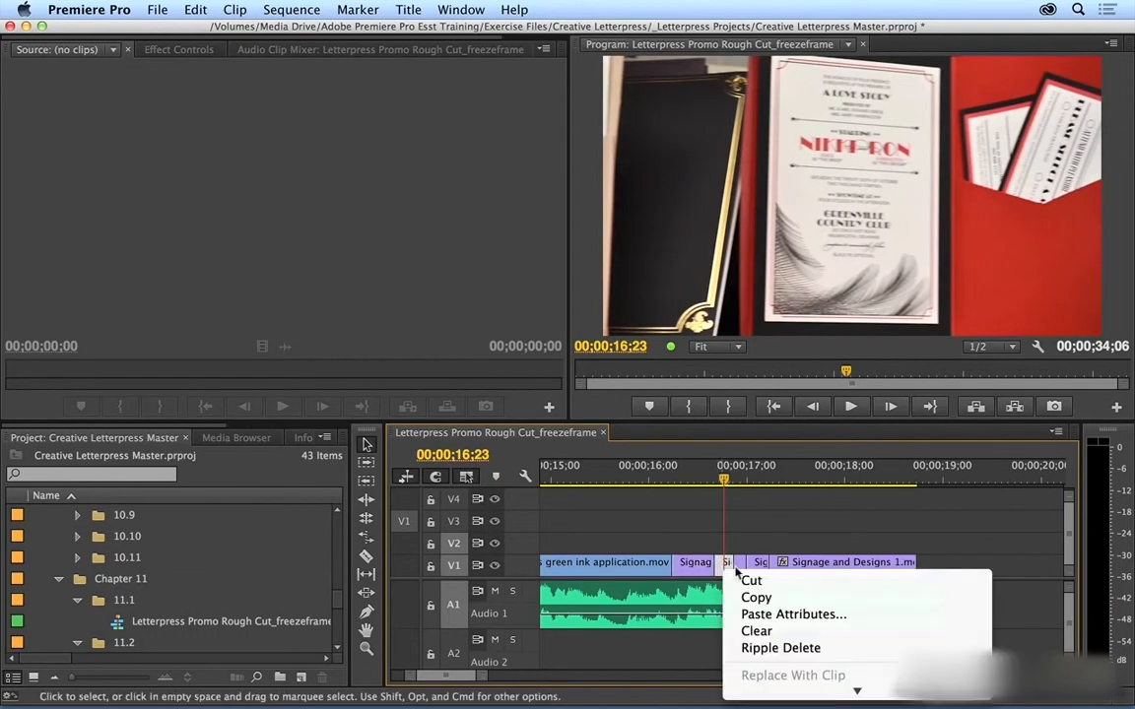
{"action": "left_click", "coordinate": [788, 369]}
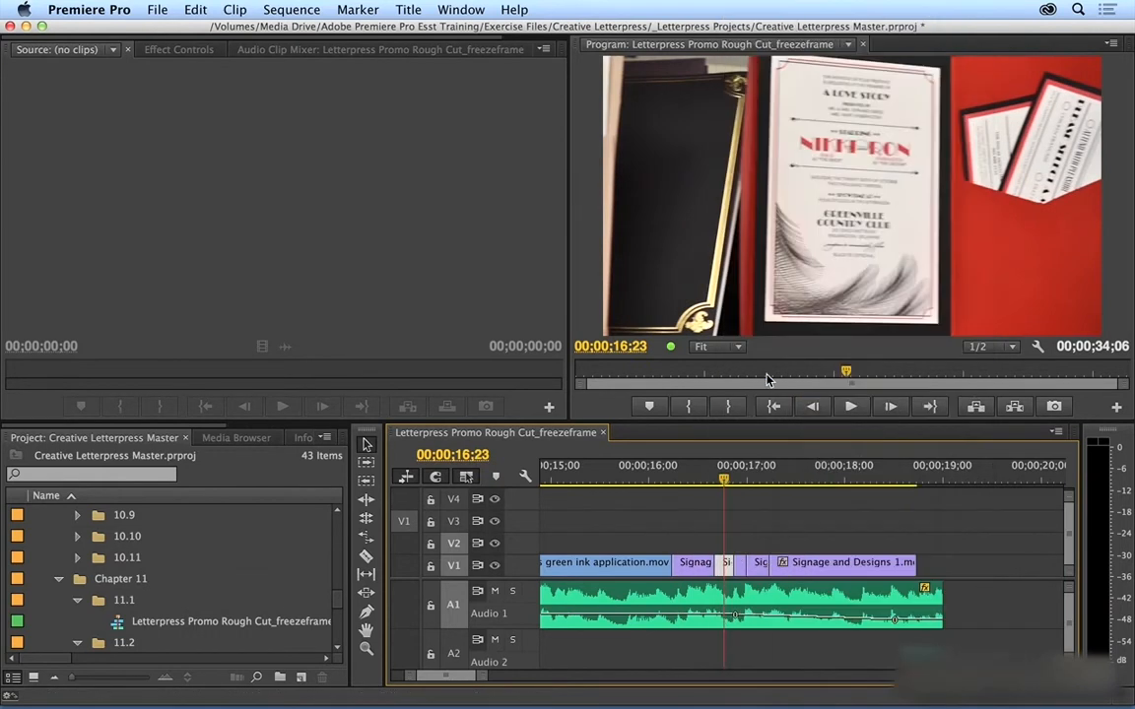
{"action": "left_click", "coordinate": [671, 358]}
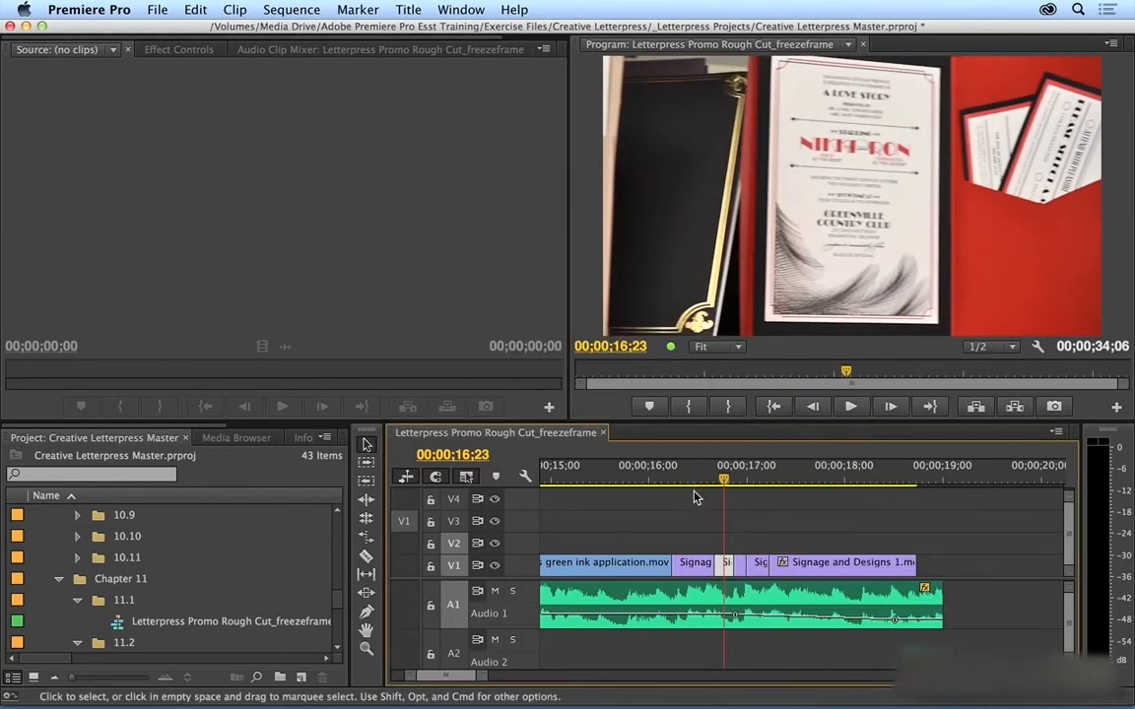
Freeze the last clip, Signage and Designs 1.mov, with Frame Hold Options, holding on Time at frame 00;00;00;05.
{"action": "left_click", "coordinate": [786, 482]}
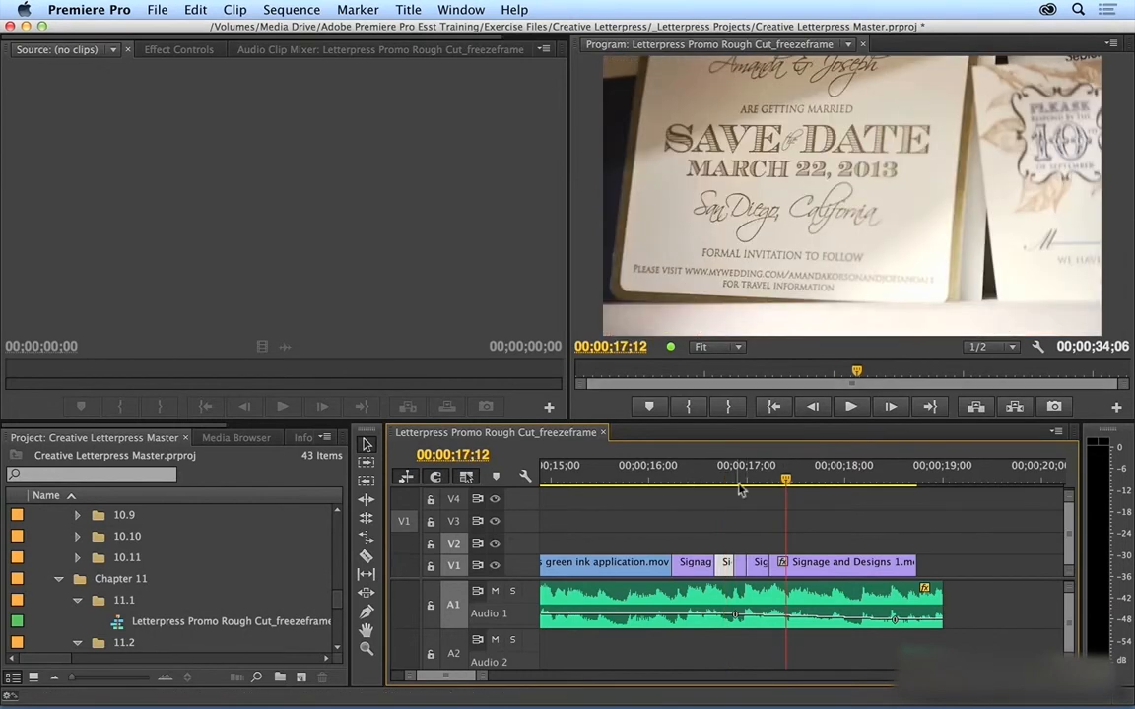
{"action": "left_click", "coordinate": [886, 483]}
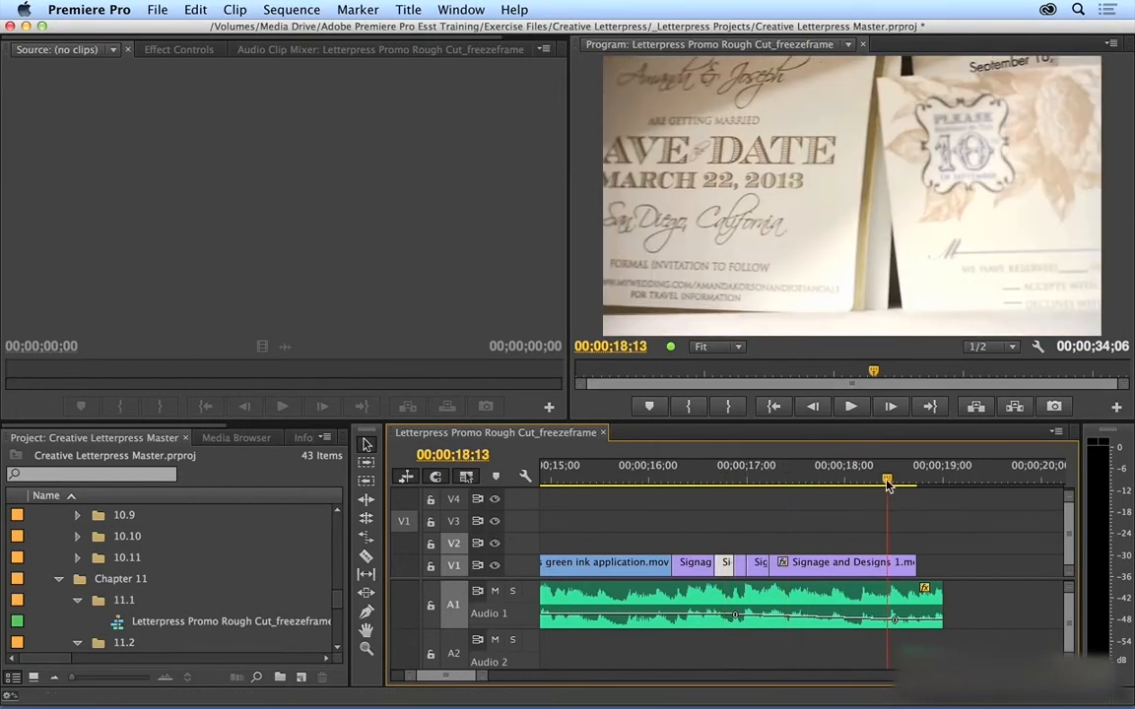
{"action": "left_click", "coordinate": [785, 483]}
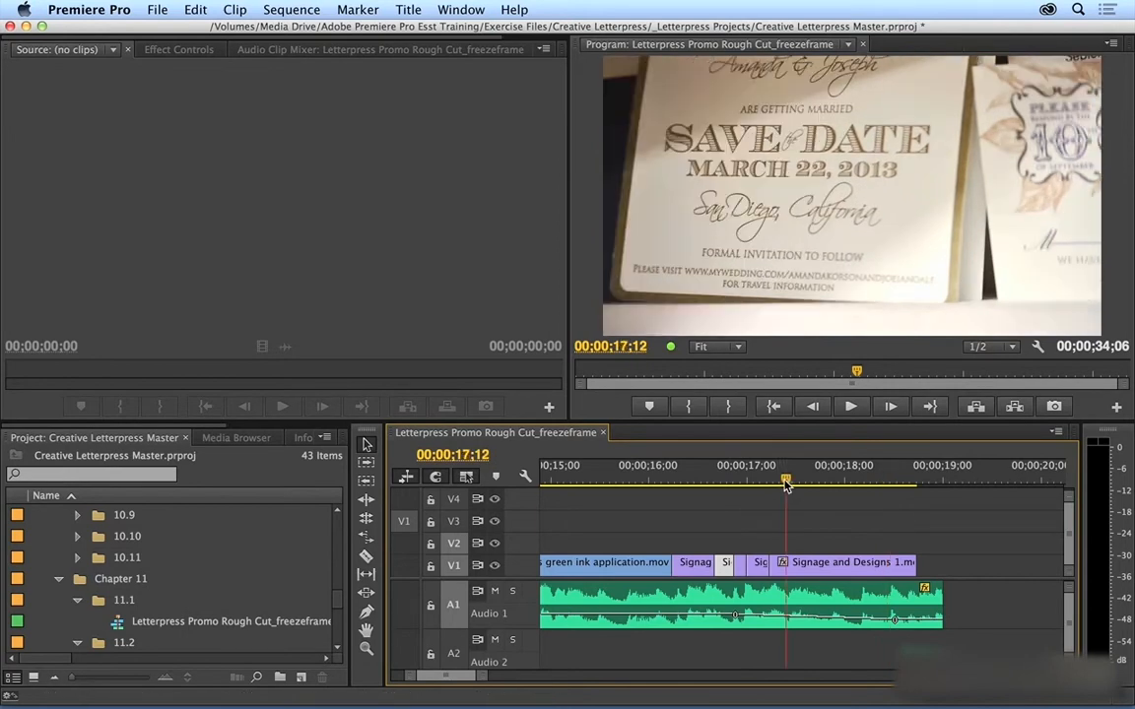
{"action": "right_click", "coordinate": [789, 572]}
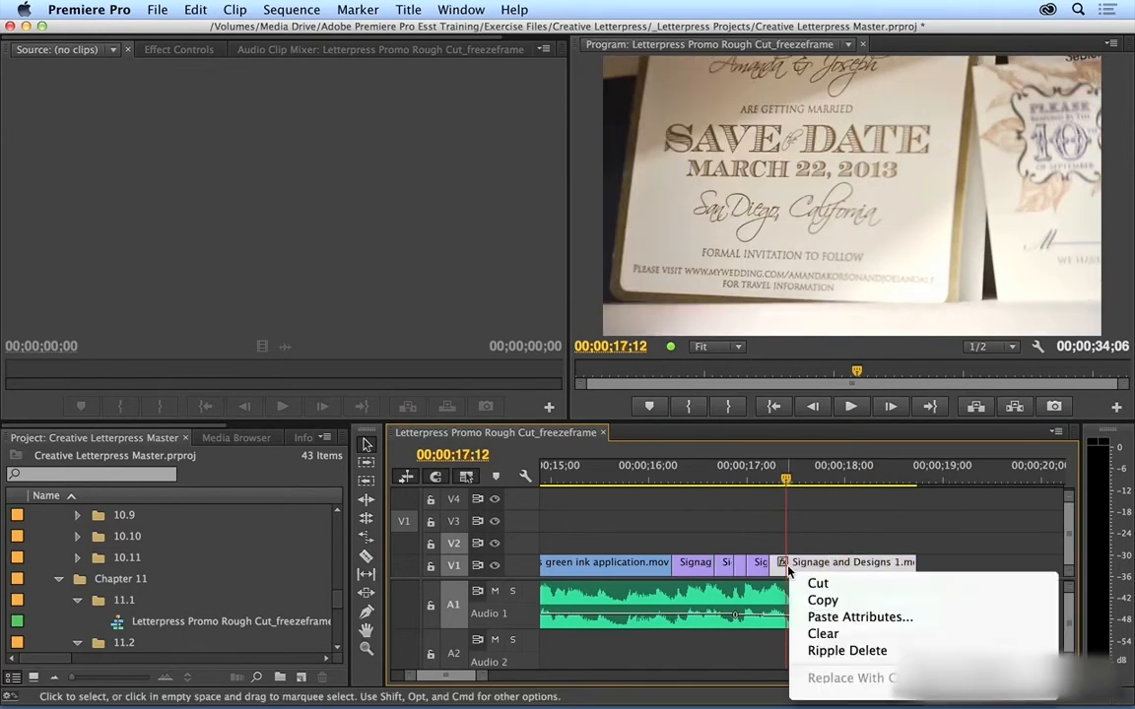
{"action": "left_click", "coordinate": [837, 370]}
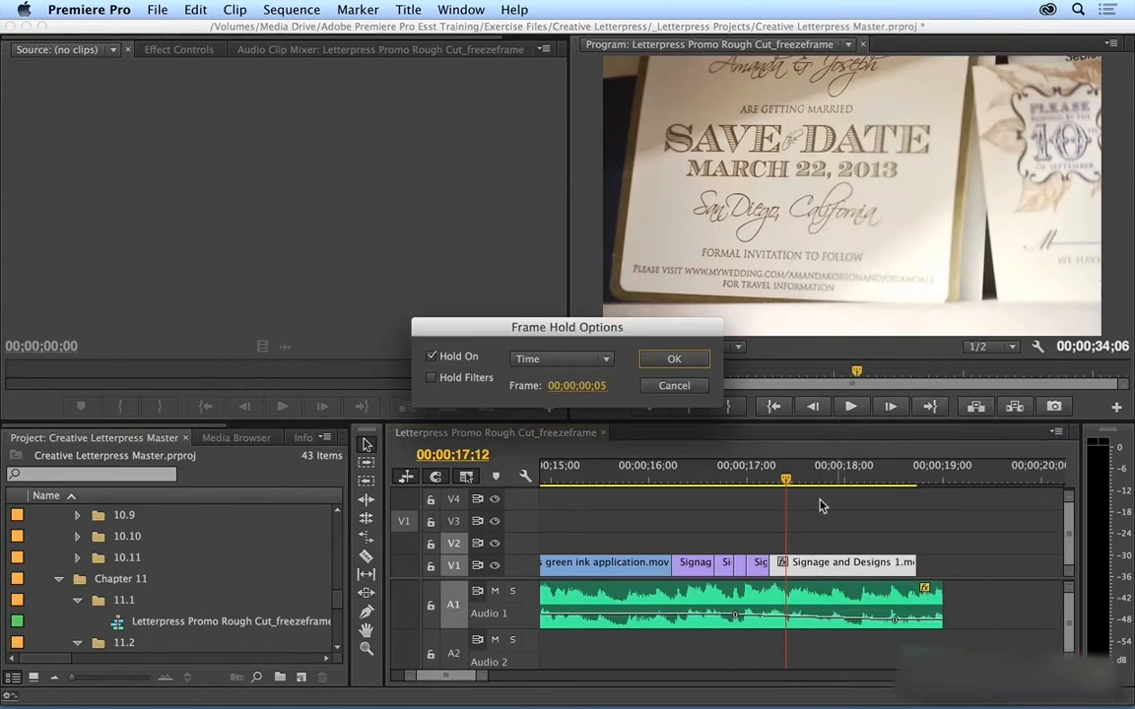
{"action": "left_click", "coordinate": [658, 359]}
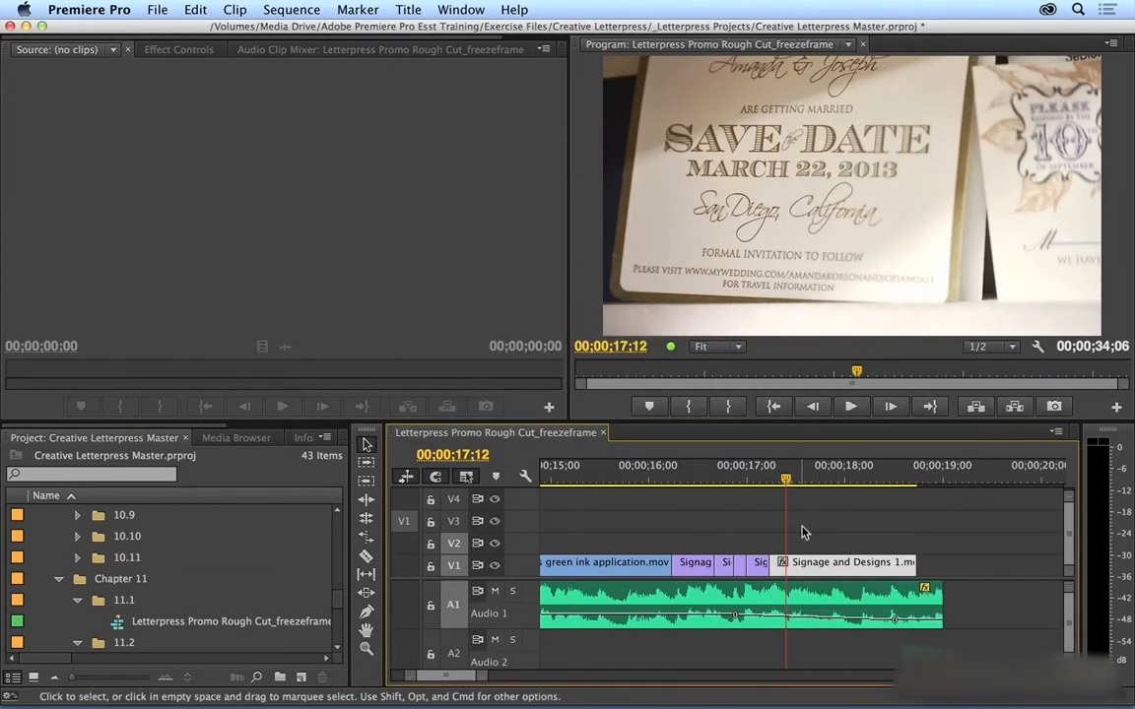
Extend the end of the frozen Signage and Designs 1.mov clip to about 00;00;19;27, and undo the extension.
{"action": "left_click_drag", "start_coordinate": [914, 562], "coordinate": [1023, 558]}
{"action": "left_click", "coordinate": [985, 477]}
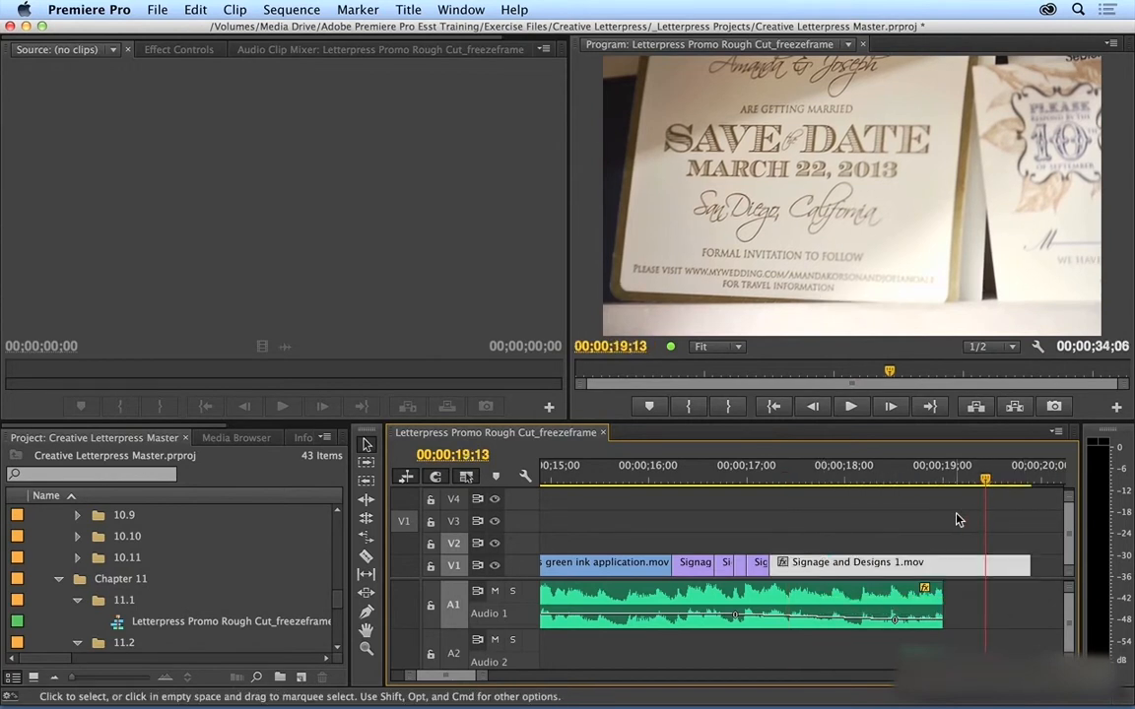
{"action": "key", "text": "super+z"}
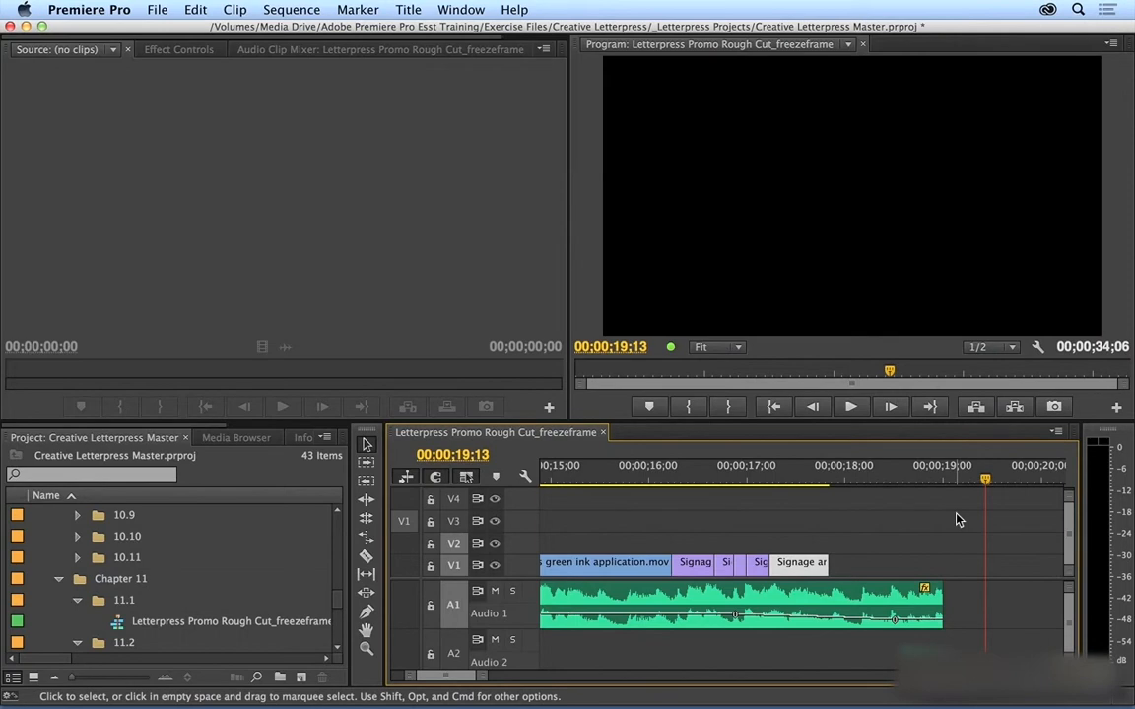
Play back the second group of Signage clips from about 00;00;20;00 to review the freeze-frame version.
{"action": "scroll", "coordinate": [957, 514], "scroll_direction": "right", "scroll_amount": 5}
{"action": "scroll", "coordinate": [957, 519], "scroll_direction": "right", "scroll_amount": 3}
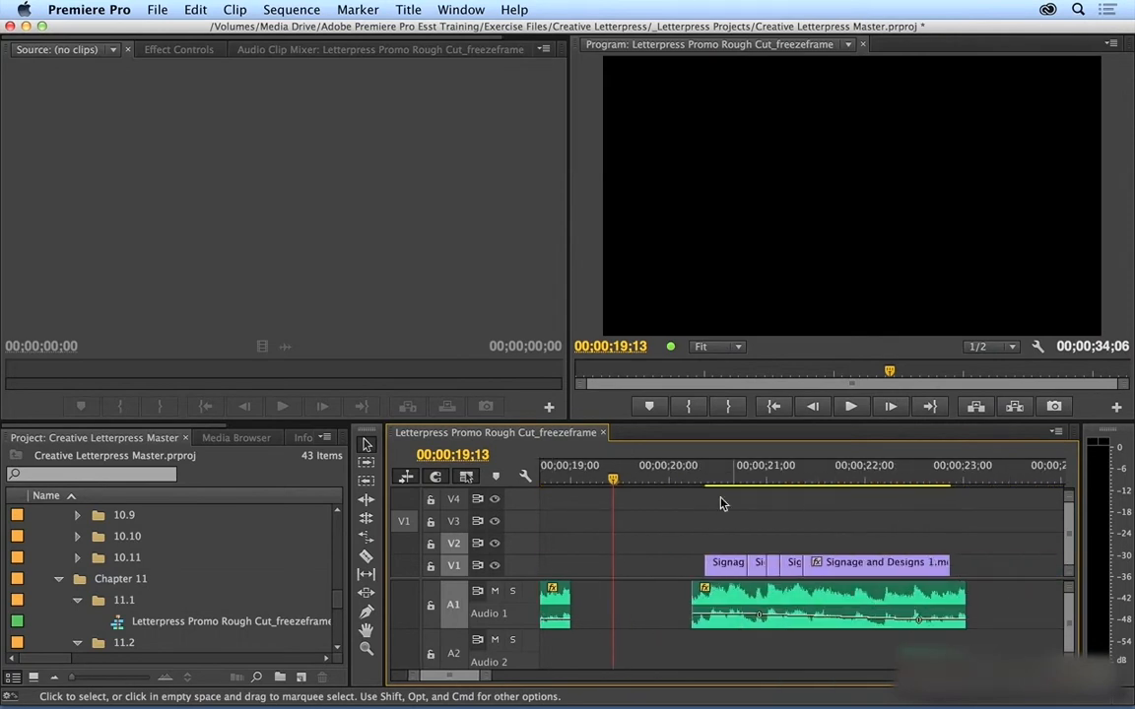
{"action": "left_click", "coordinate": [673, 485]}
{"action": "key", "text": "space"}
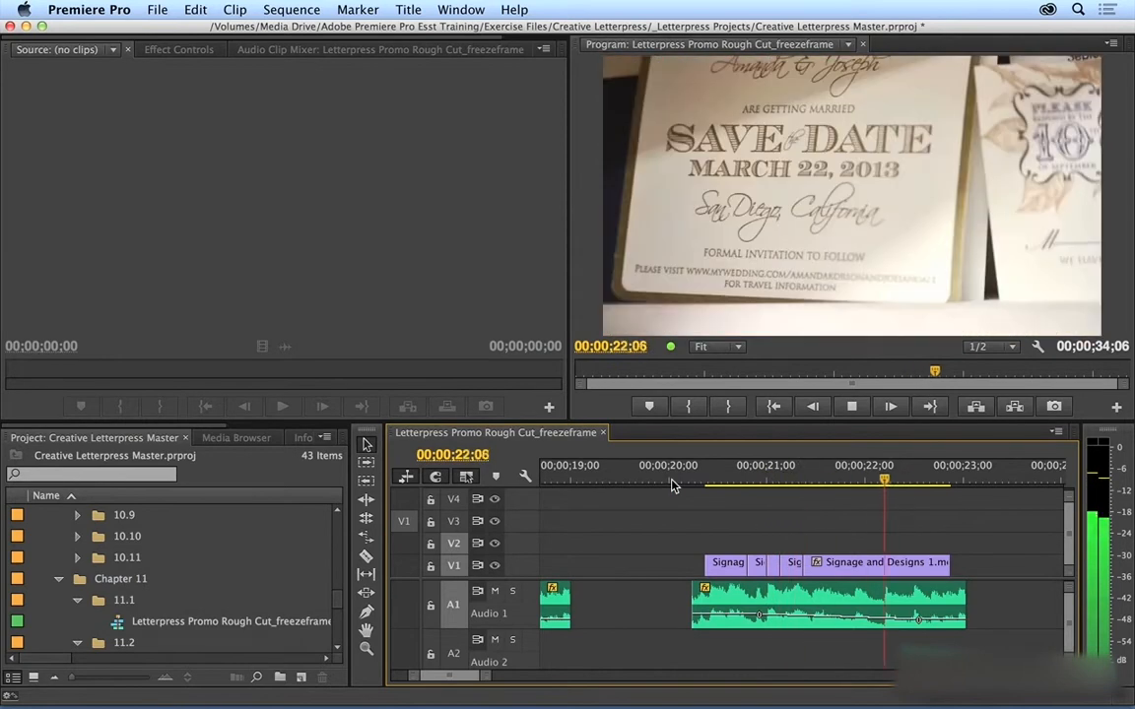
{"action": "key", "text": "space"}
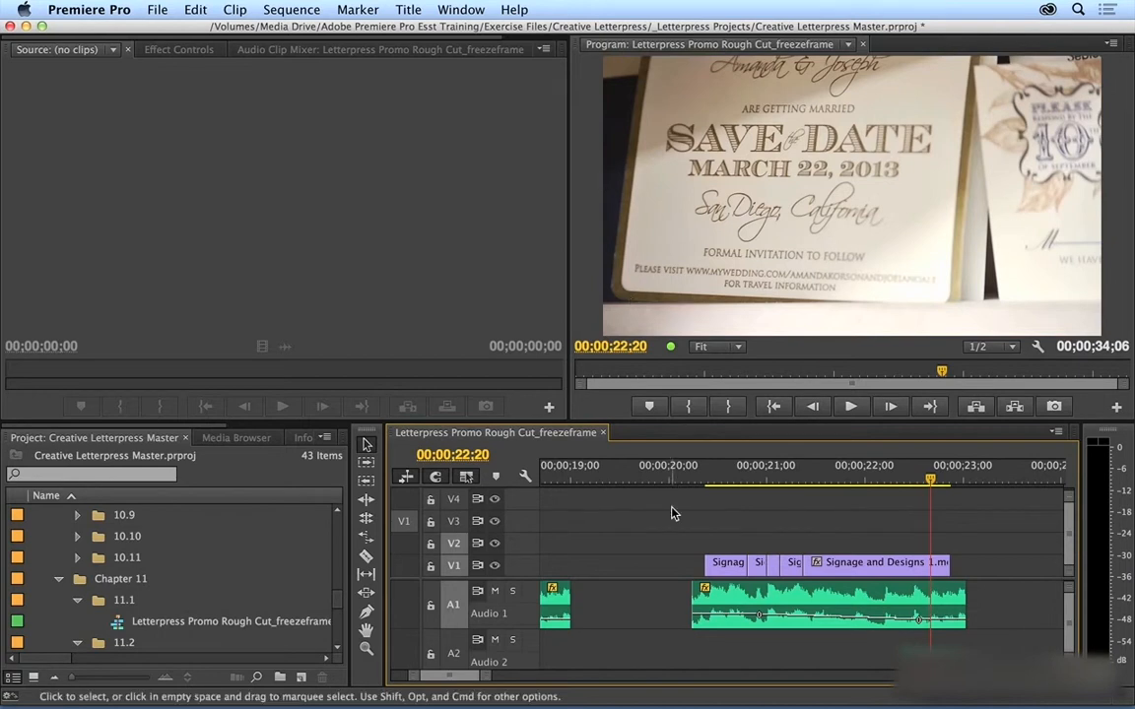
Play the standalone Press green ink application.mov clip up to 00;00;28;07 and add a frame hold at that point.
{"action": "scroll", "coordinate": [673, 513], "scroll_direction": "right", "scroll_amount": 3}
{"action": "scroll", "coordinate": [673, 512], "scroll_direction": "right", "scroll_amount": 7}
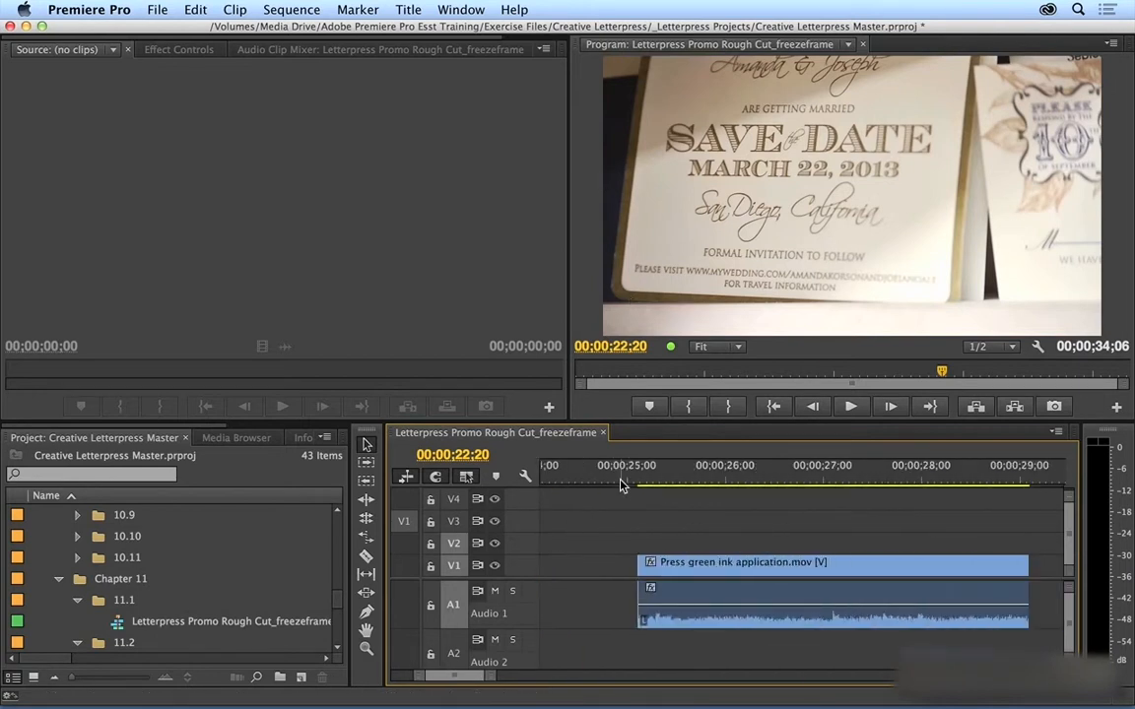
{"action": "left_click", "coordinate": [622, 483]}
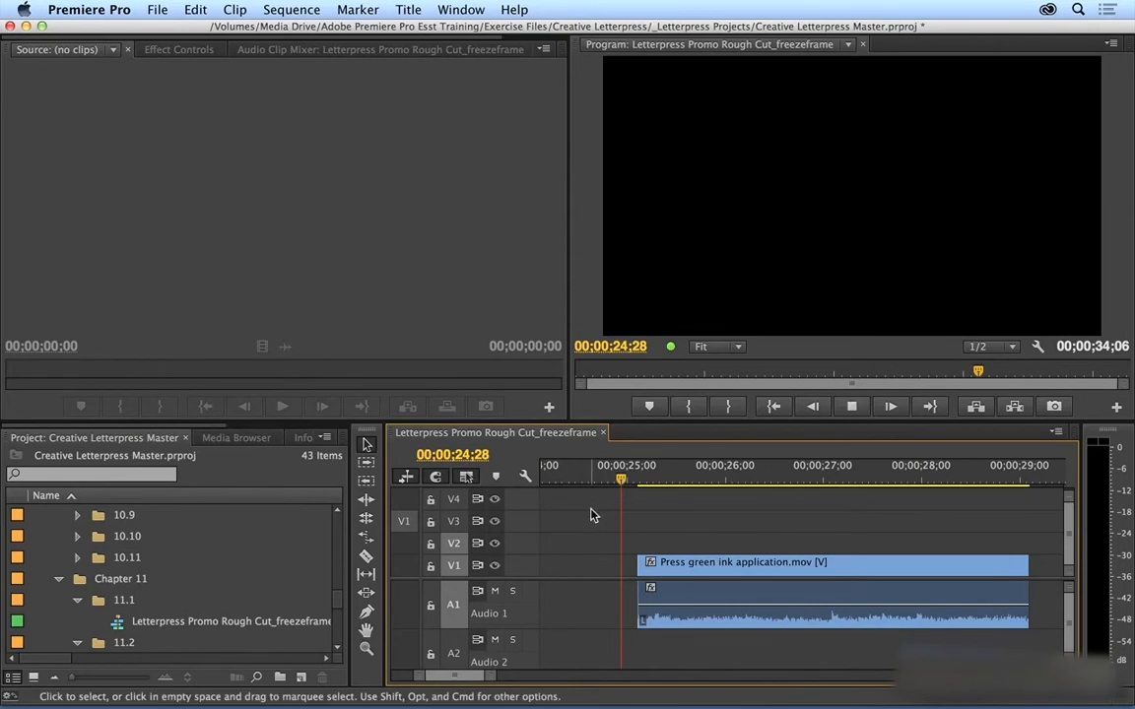
{"action": "key", "text": "space"}
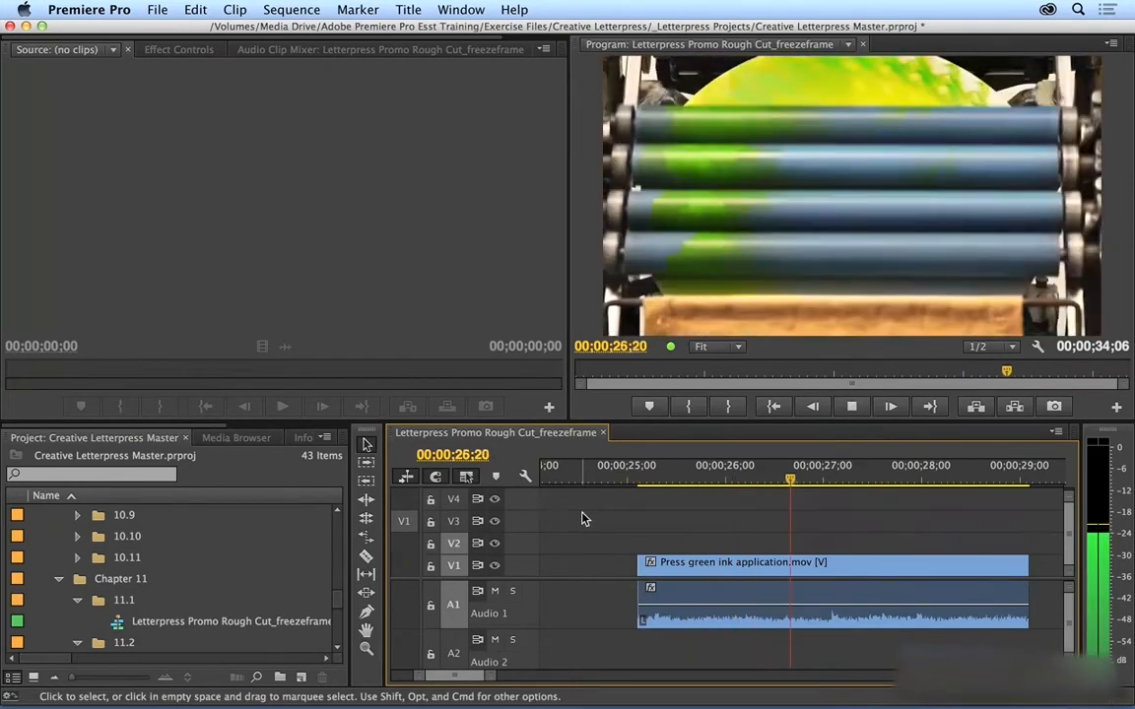
{"action": "key", "text": "space"}
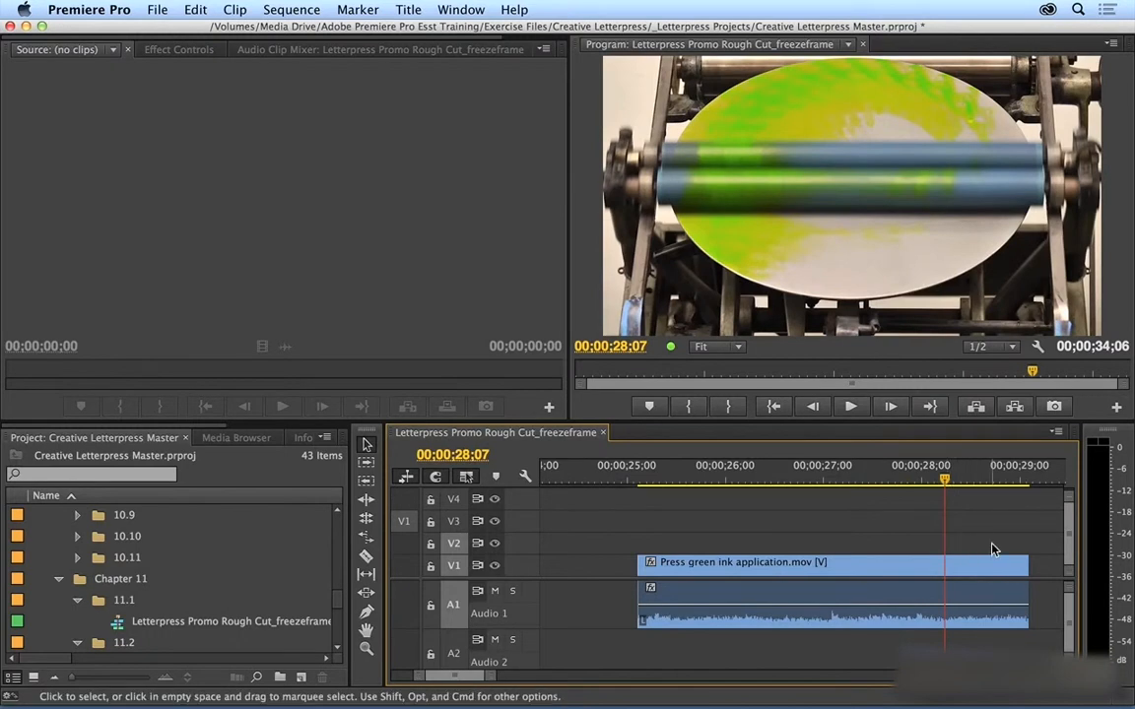
{"action": "scroll", "coordinate": [981, 546], "scroll_direction": "down", "scroll_amount": 2}
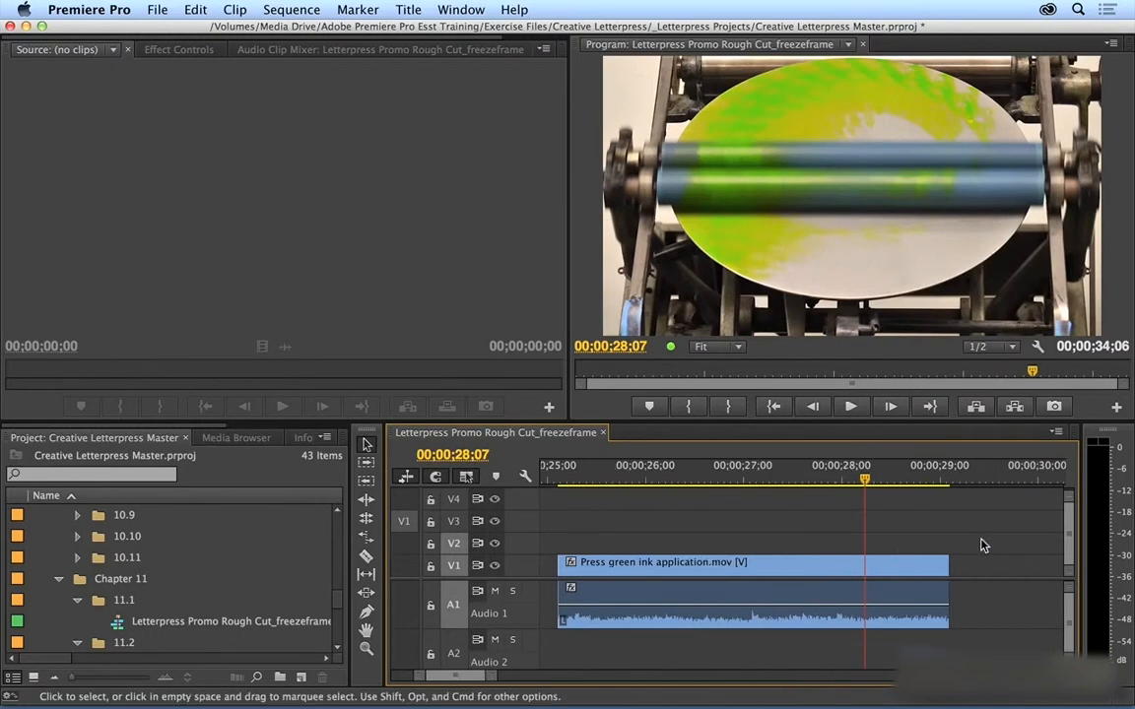
{"action": "left_click", "coordinate": [872, 568]}
{"action": "right_click", "coordinate": [866, 569]}
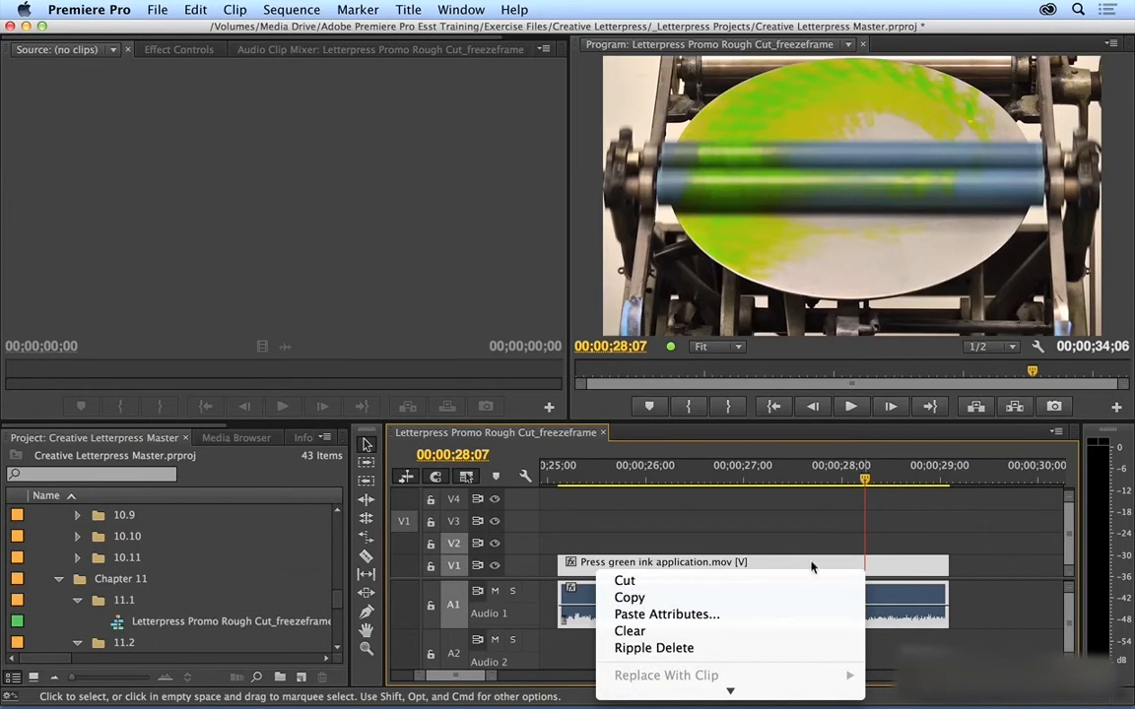
{"action": "scroll", "coordinate": [729, 581], "scroll_direction": "down", "scroll_amount": 3}
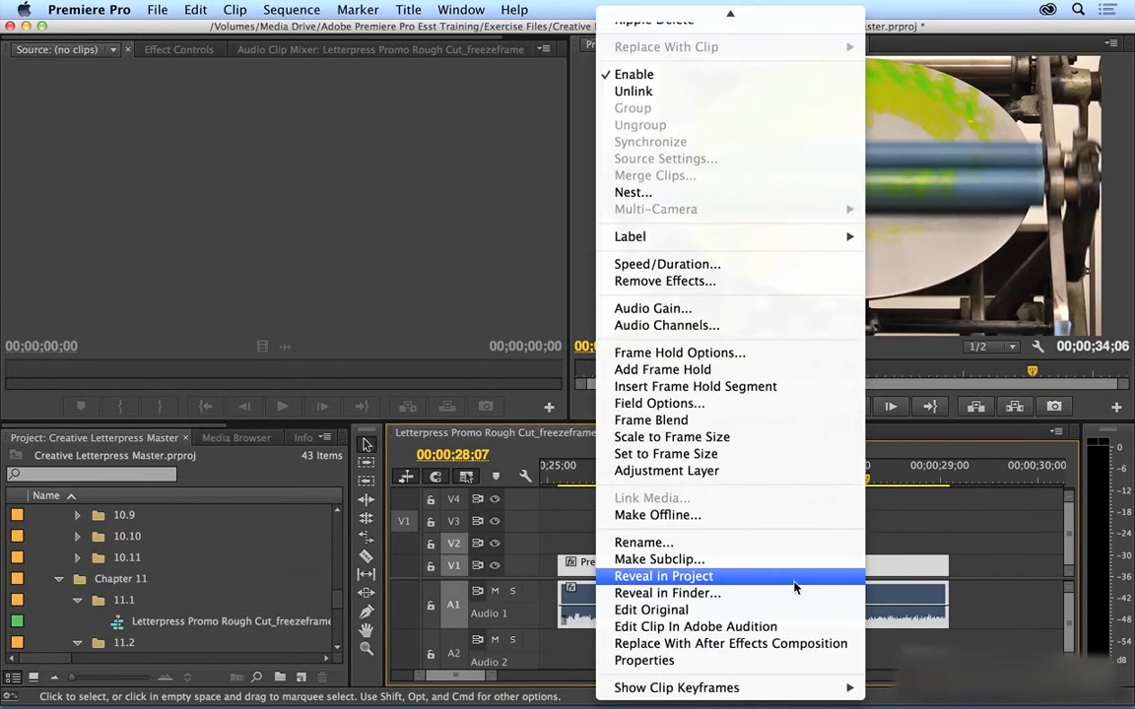
{"action": "left_click", "coordinate": [771, 370]}
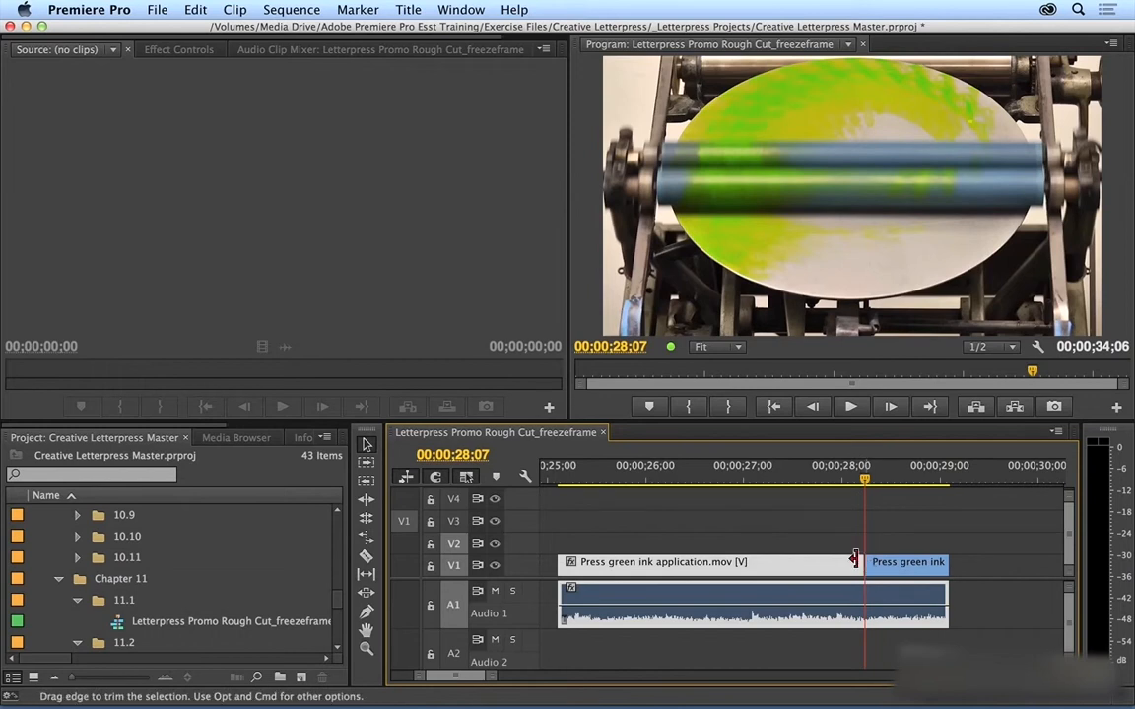
Preview the green ink clip across its freeze point, try extending the held segment to about 00;00;29;22, and undo the extension.
{"action": "left_click", "coordinate": [742, 480]}
{"action": "key", "text": "space"}
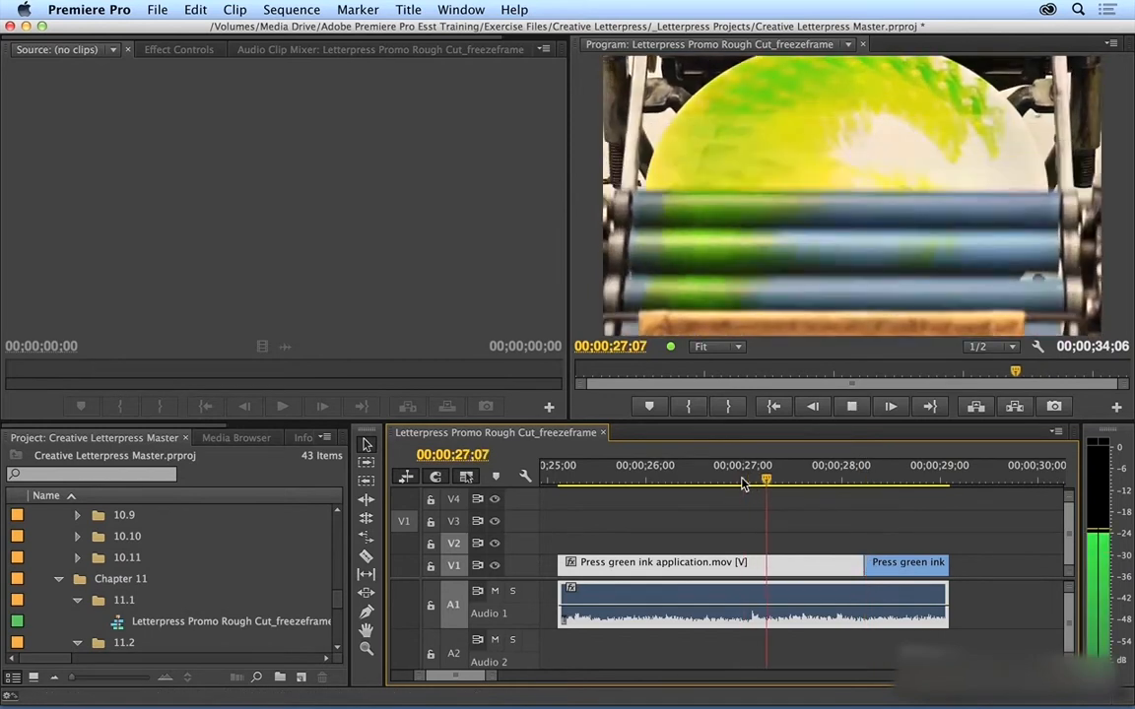
{"action": "key", "text": "space"}
{"action": "left_click_drag", "start_coordinate": [947, 563], "coordinate": [1009, 563]}
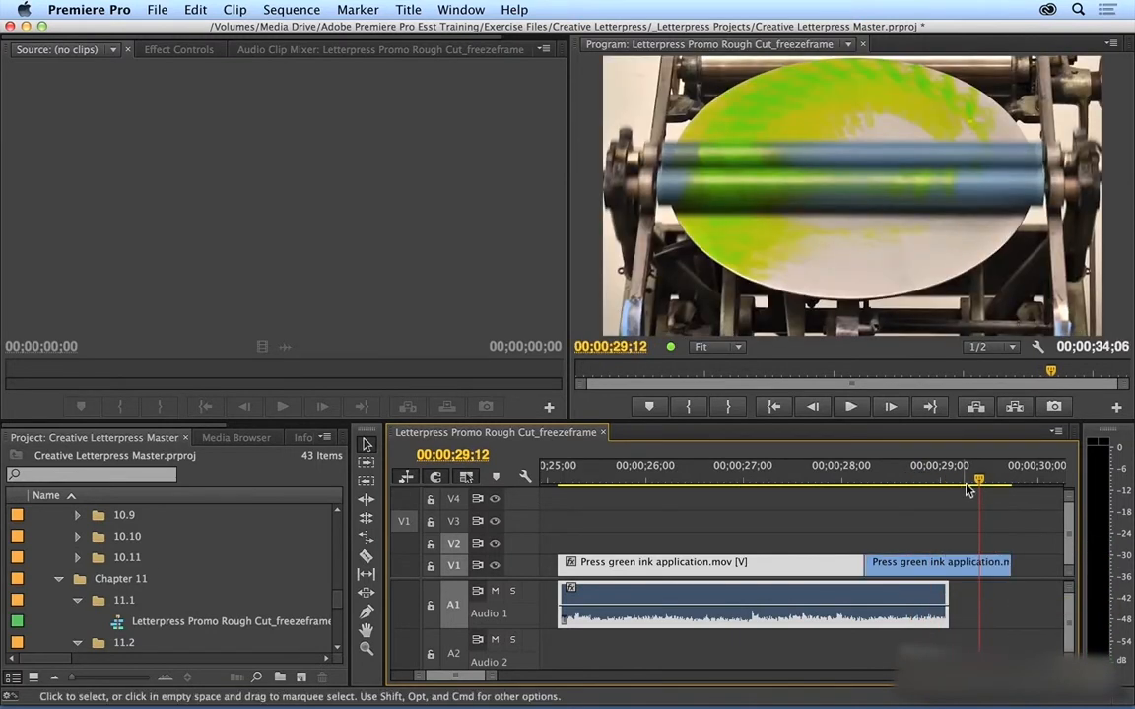
{"action": "key", "text": "cmd+z"}
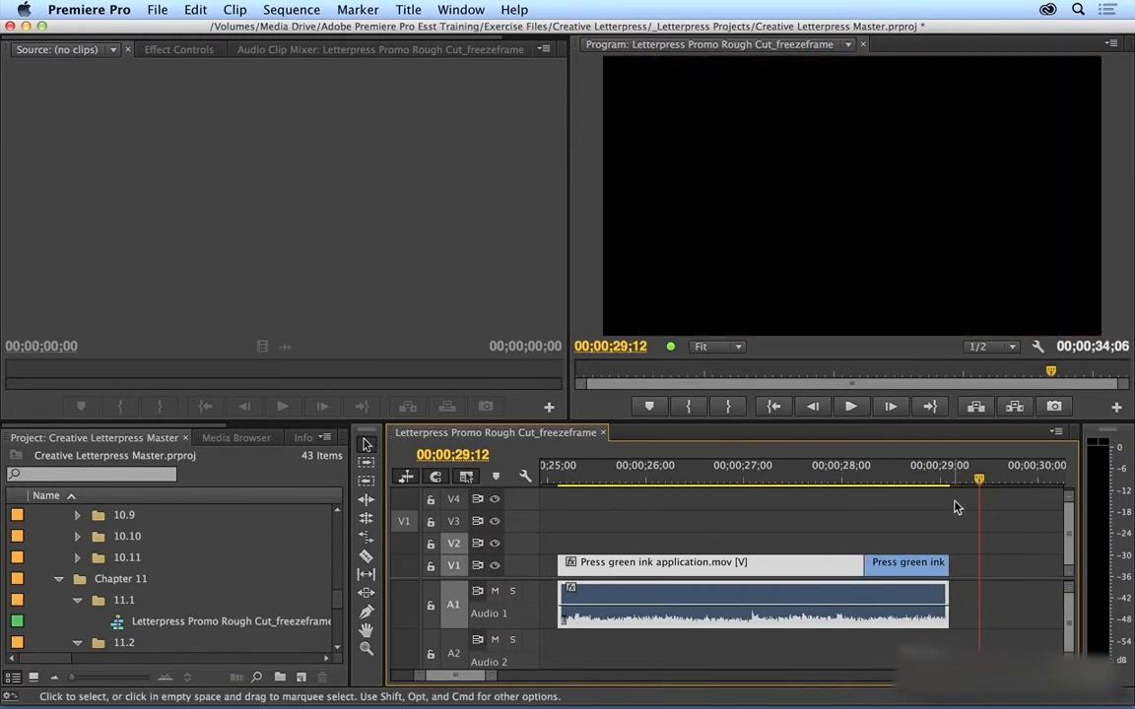
Play the Wheel spin.mov clip up to 00;00;32;17 and insert a frame hold segment at that point.
{"action": "scroll", "coordinate": [954, 507], "scroll_direction": "down", "scroll_amount": 5}
{"action": "left_click", "coordinate": [717, 473]}
{"action": "scroll", "coordinate": [724, 506], "scroll_direction": "down", "scroll_amount": 3}
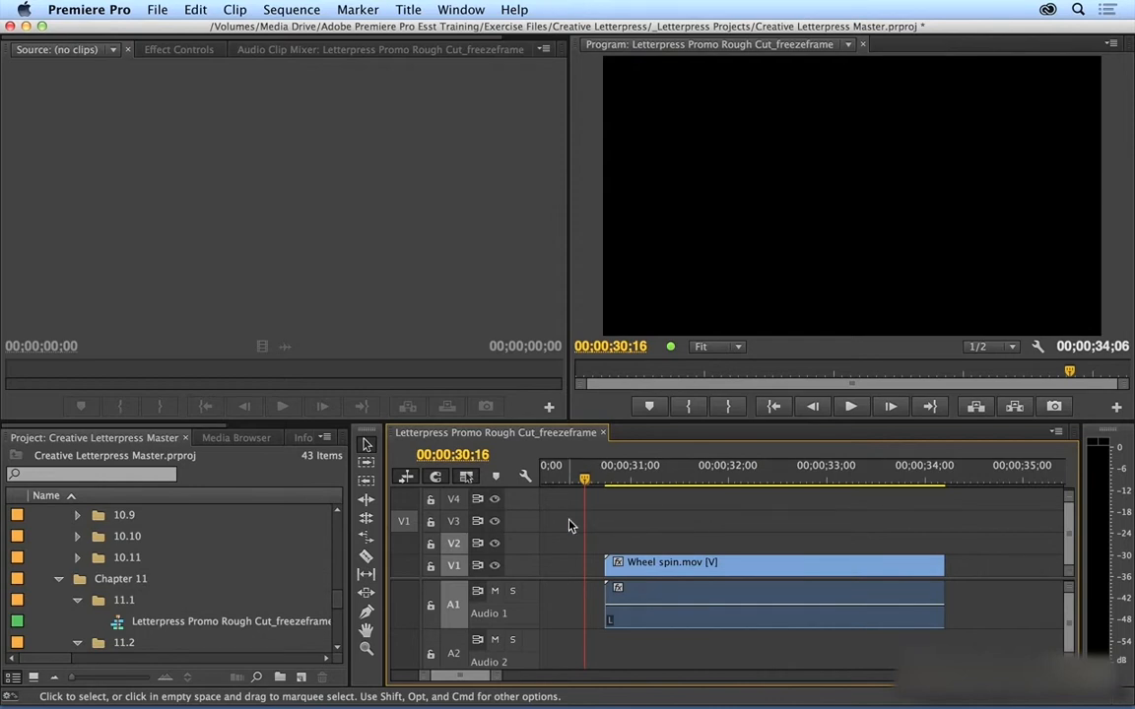
{"action": "key", "text": "space"}
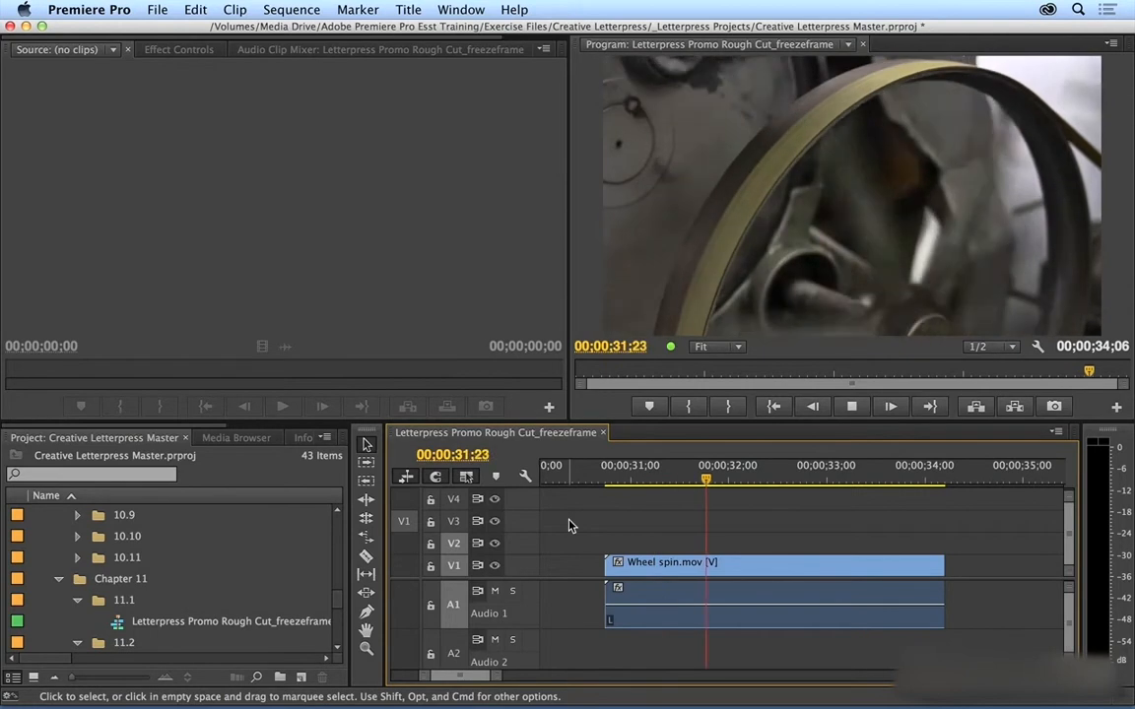
{"action": "key", "text": "space"}
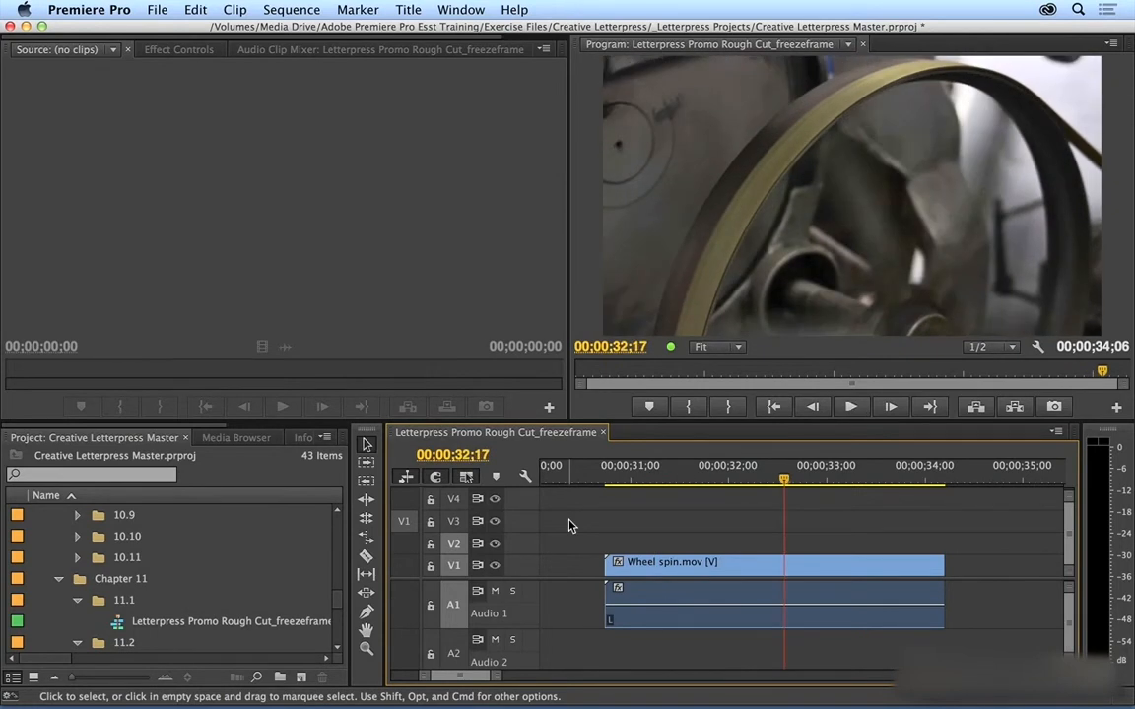
{"action": "left_click", "coordinate": [786, 569]}
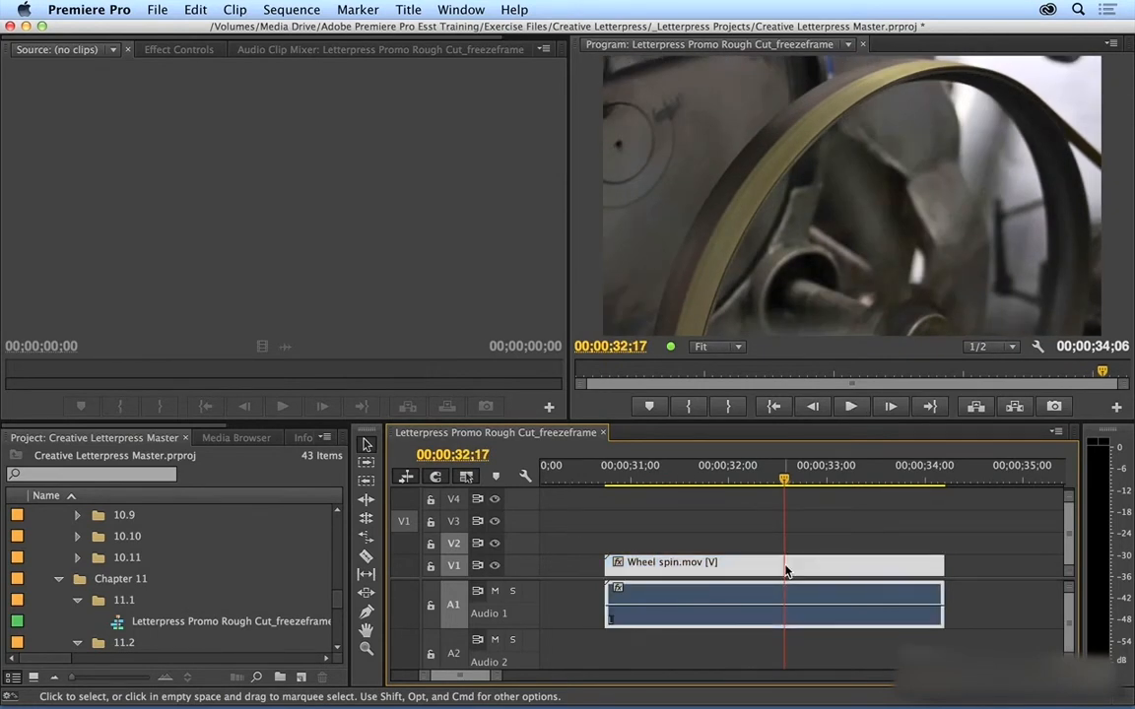
{"action": "right_click", "coordinate": [787, 569]}
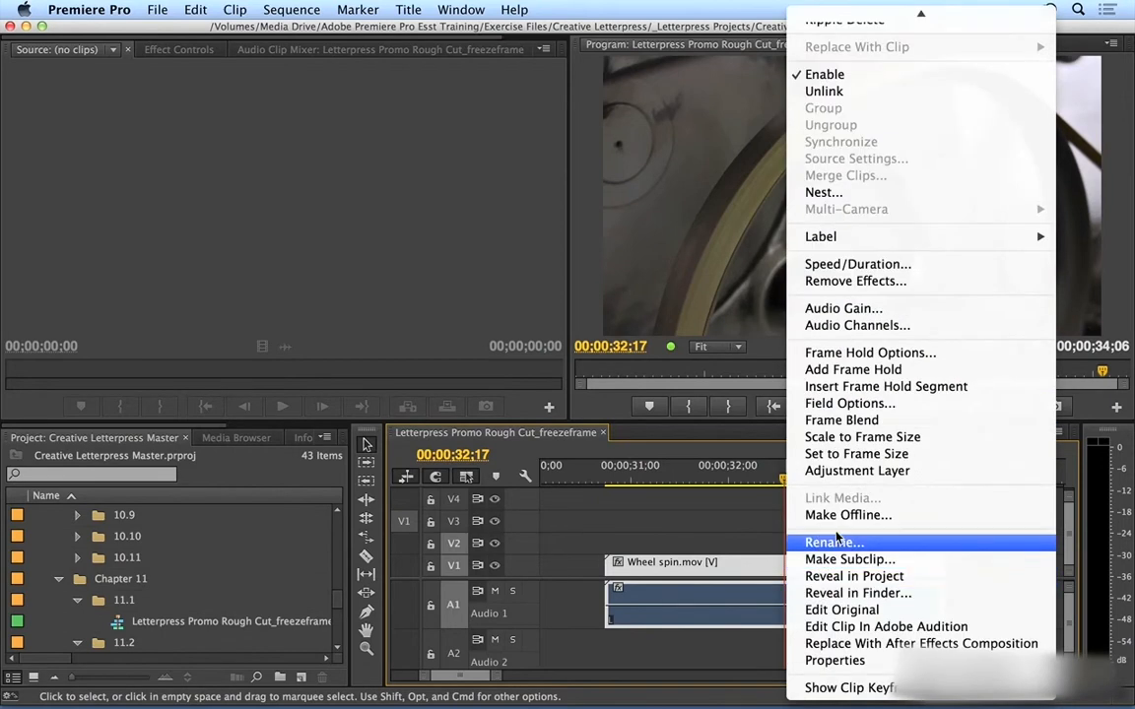
{"action": "left_click", "coordinate": [826, 387]}
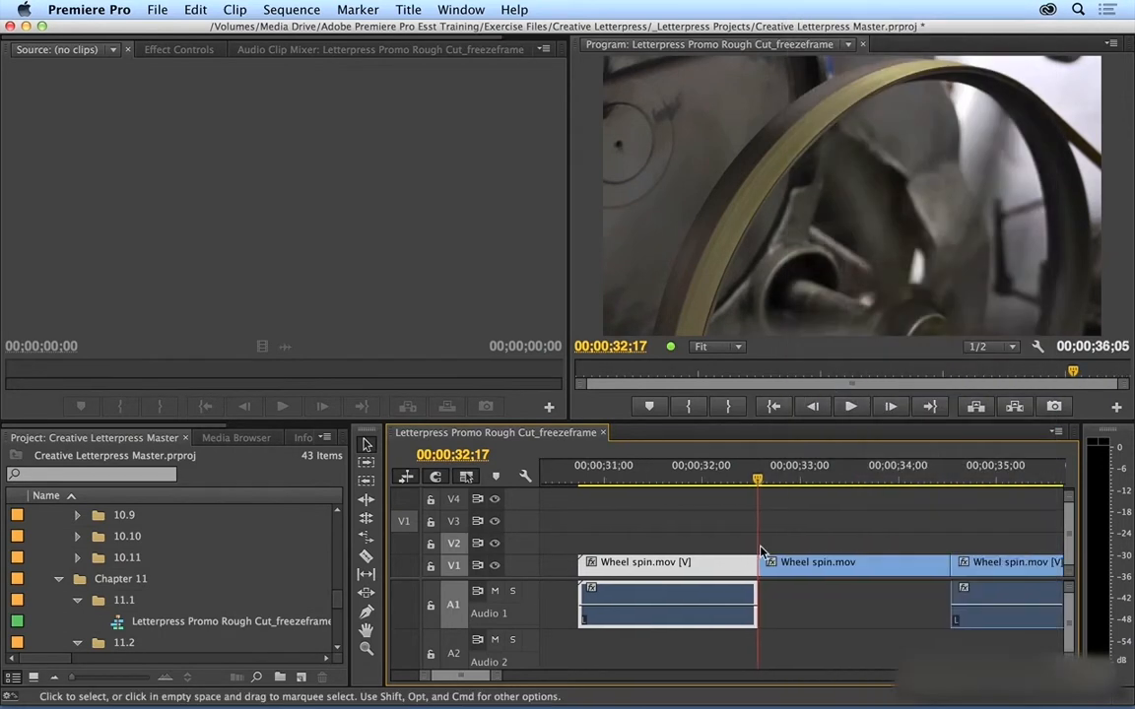
Play back the split Wheel spin.mov clips from about 00;00;31;03 to review the inserted freeze segment.
{"action": "key", "text": "minus"}
{"action": "left_click", "coordinate": [681, 483]}
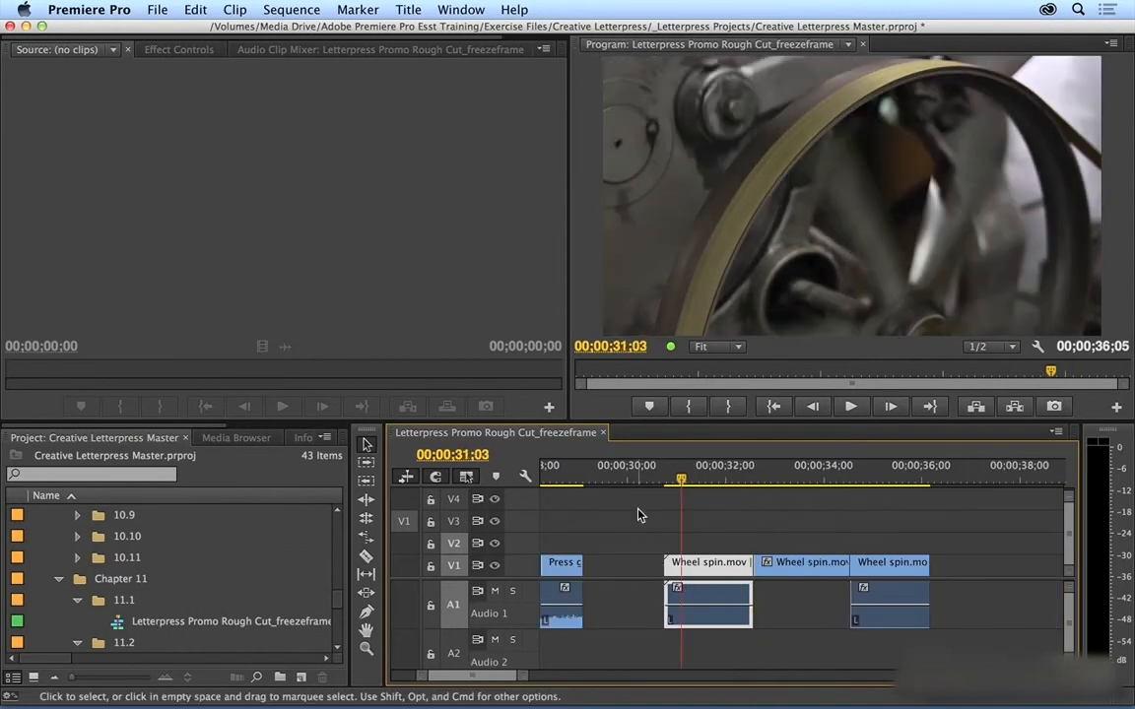
{"action": "key", "text": "space"}
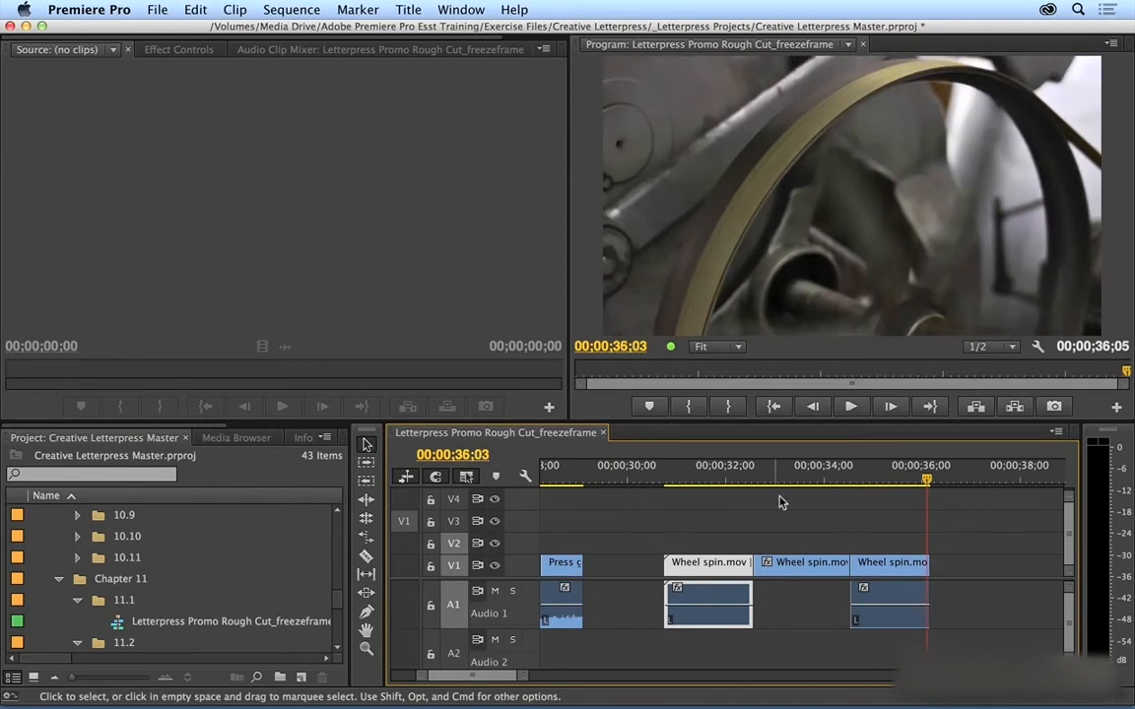
Try an ordinary trim on the held Wheel spin.mov segment, undo it, and ripple-trim the segment's end to about 00;00;33;05.
{"action": "left_click_drag", "start_coordinate": [849, 562], "coordinate": [811, 562]}
{"action": "key", "text": "super+z"}
{"action": "key", "text": "b"}
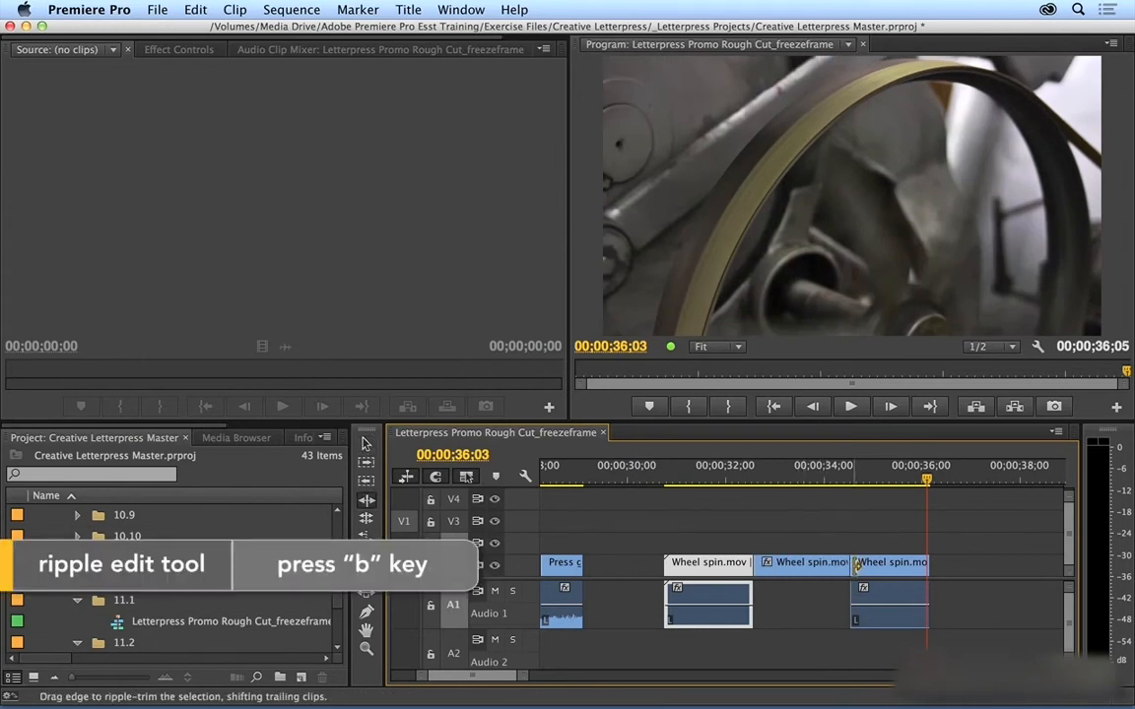
{"action": "left_click_drag", "start_coordinate": [842, 563], "coordinate": [794, 566]}
{"action": "left_click_drag", "start_coordinate": [880, 563], "coordinate": [781, 563]}
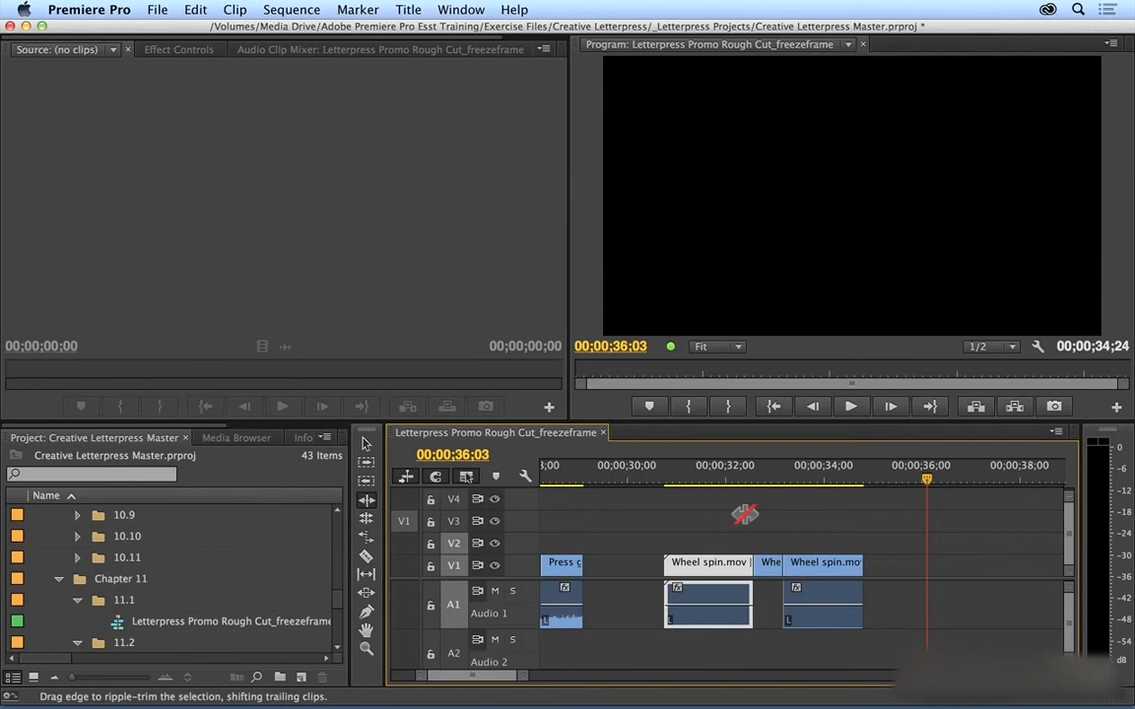